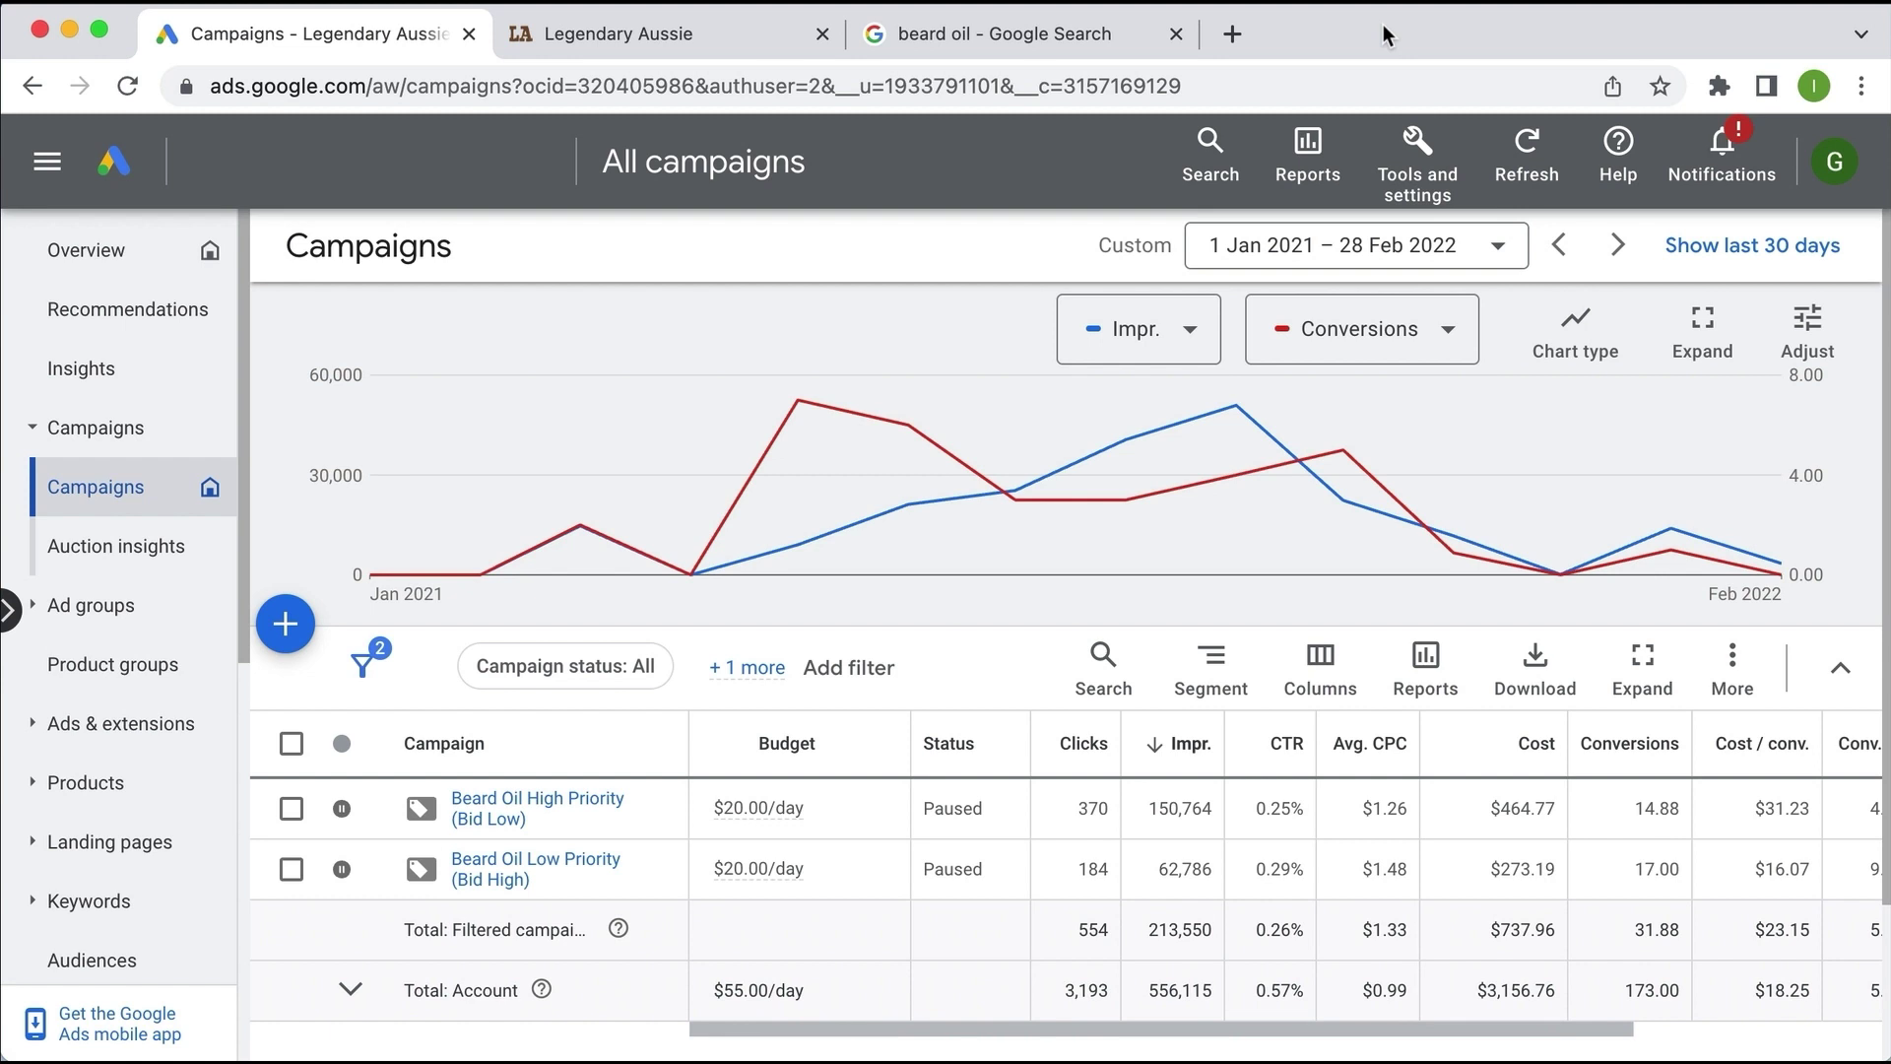
- Switch to the Legendary Aussie store website and open its list of Shop categories
left_click(571, 35)
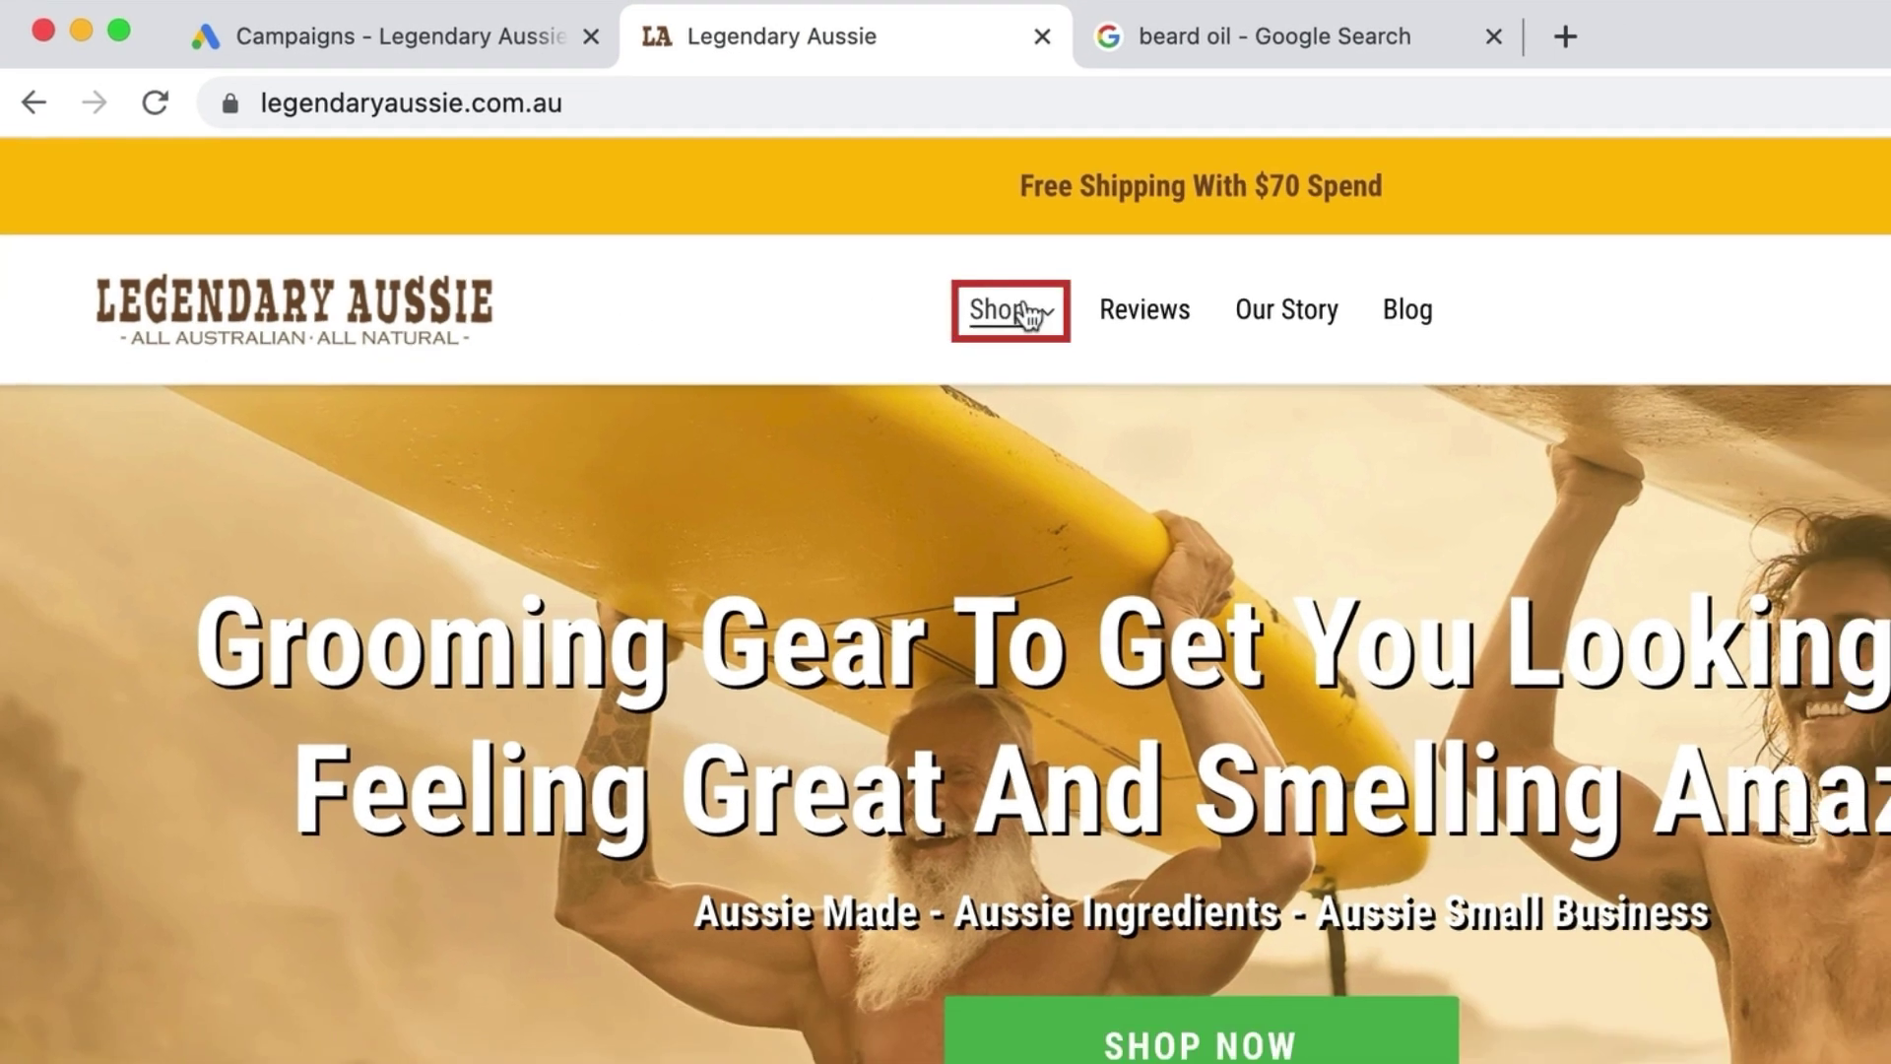
left_click(1061, 332)
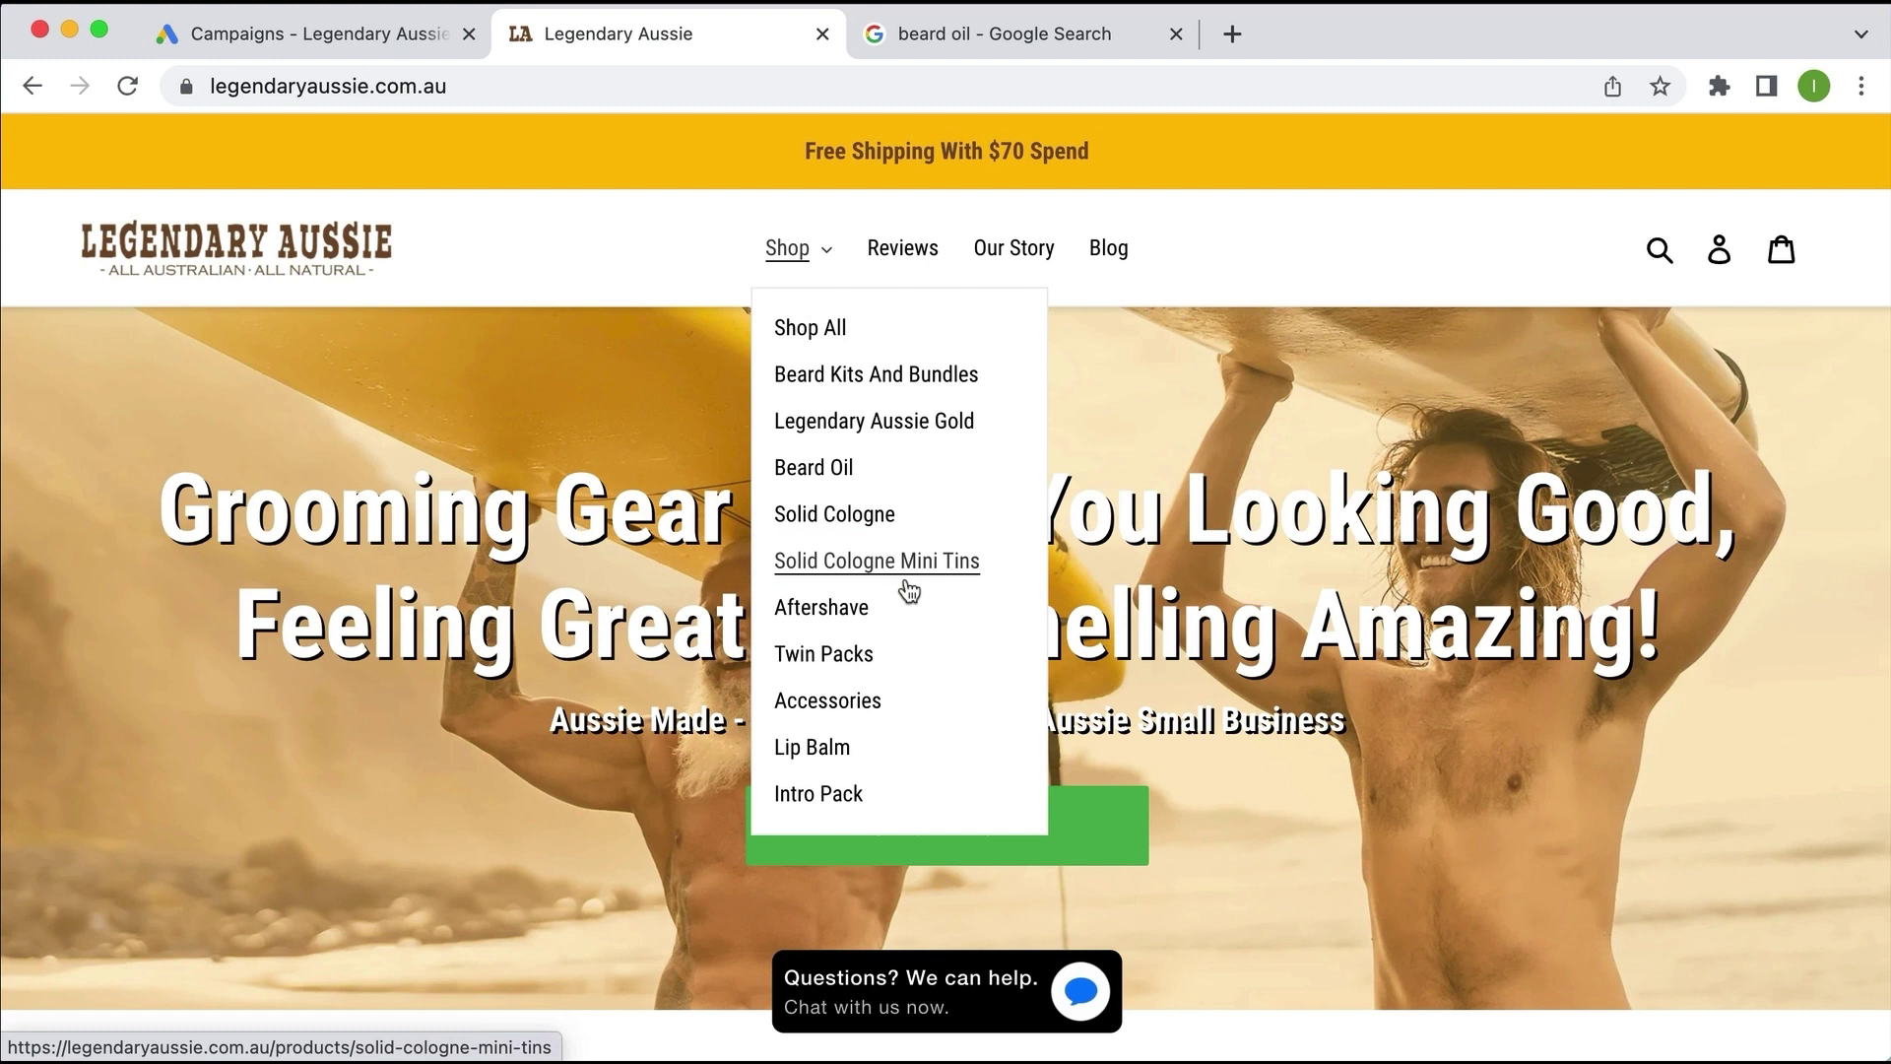
- Switch to the Google results for "beard oil" and examine the shopping ads, text ads and organic listings
left_click(936, 38)
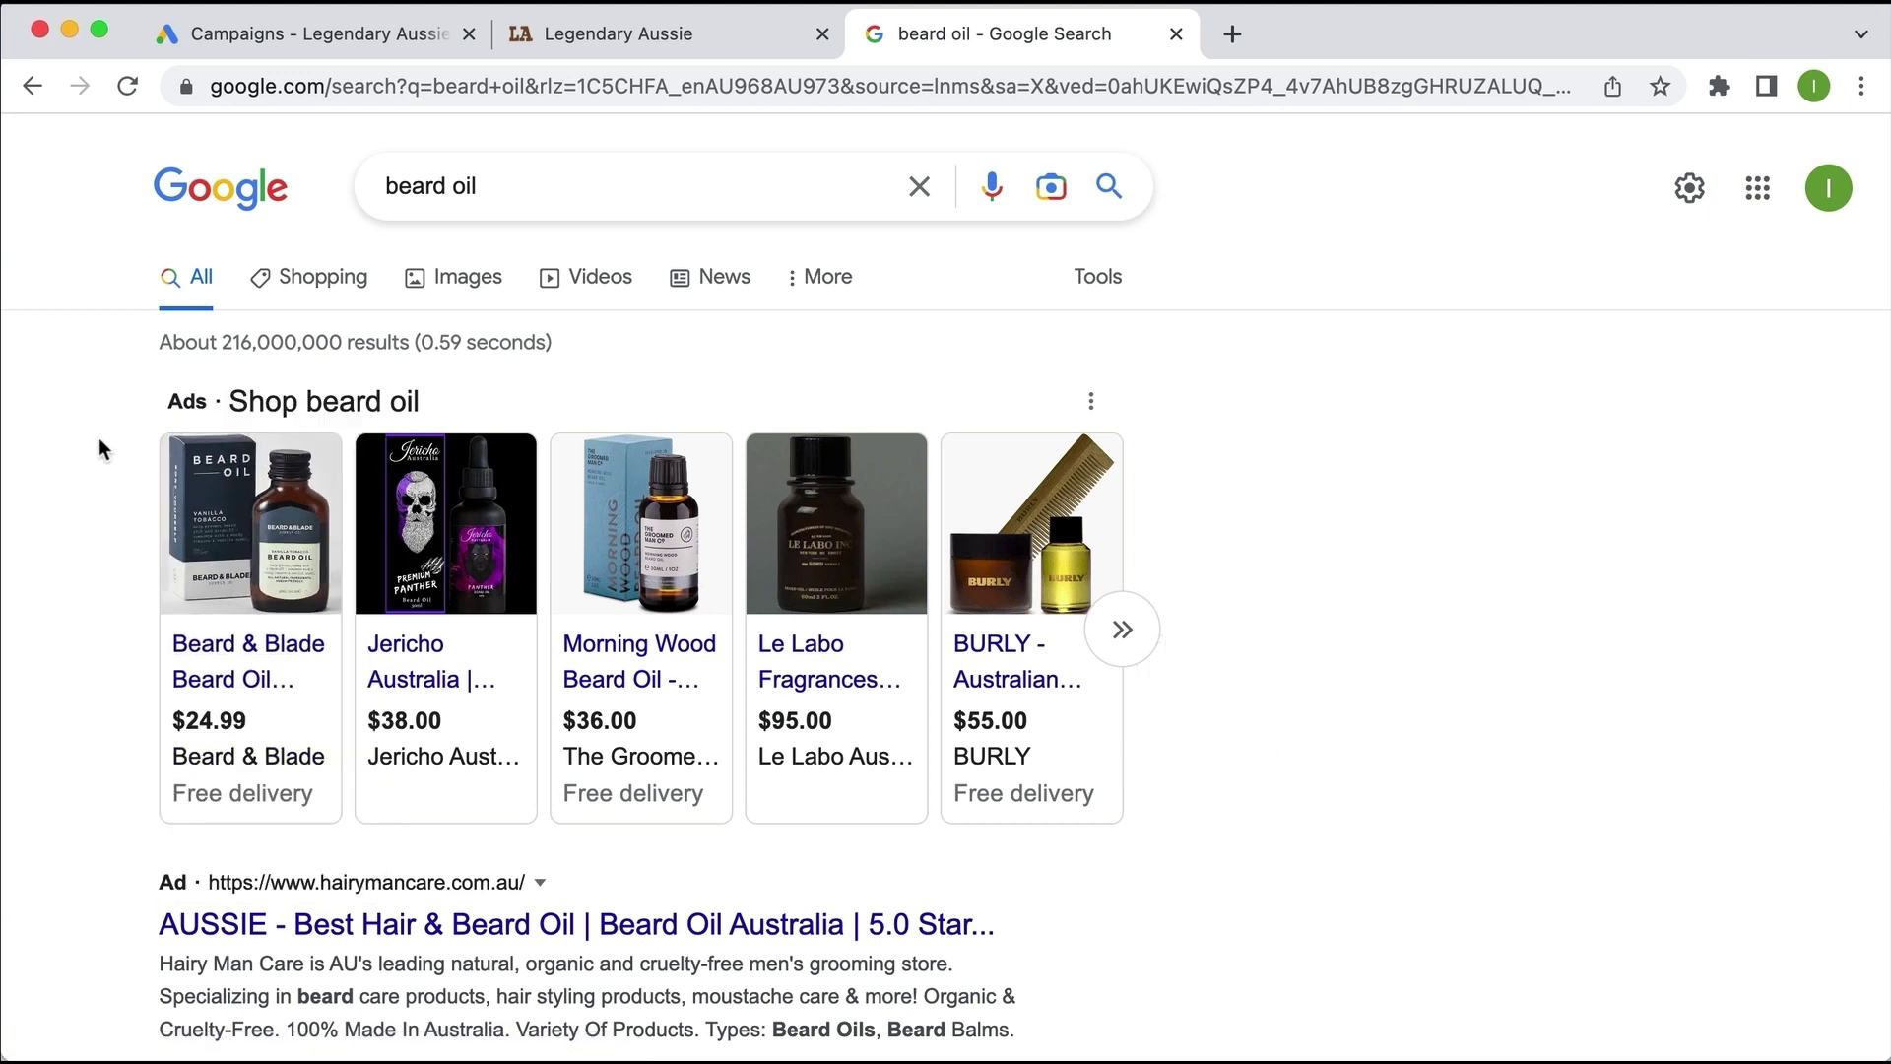
scroll(97, 788, "down", 3)
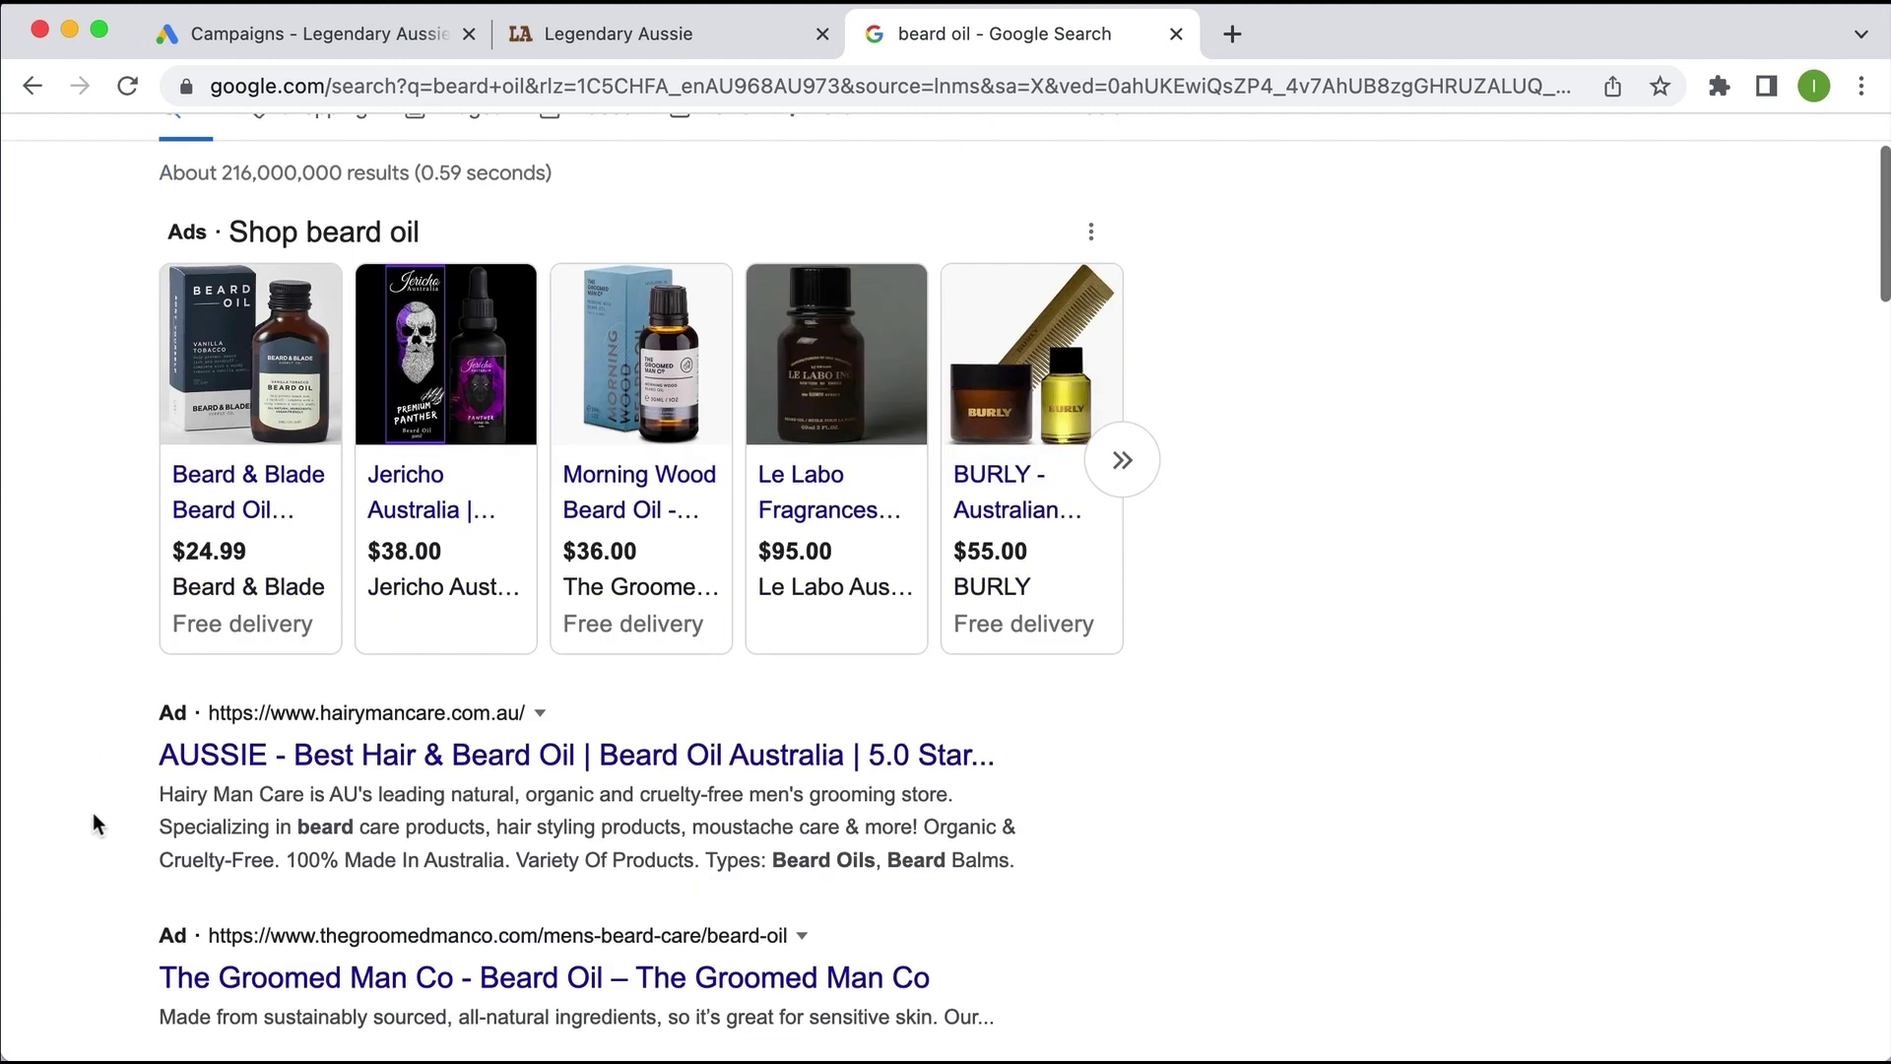
scroll(92, 825, "up", 3)
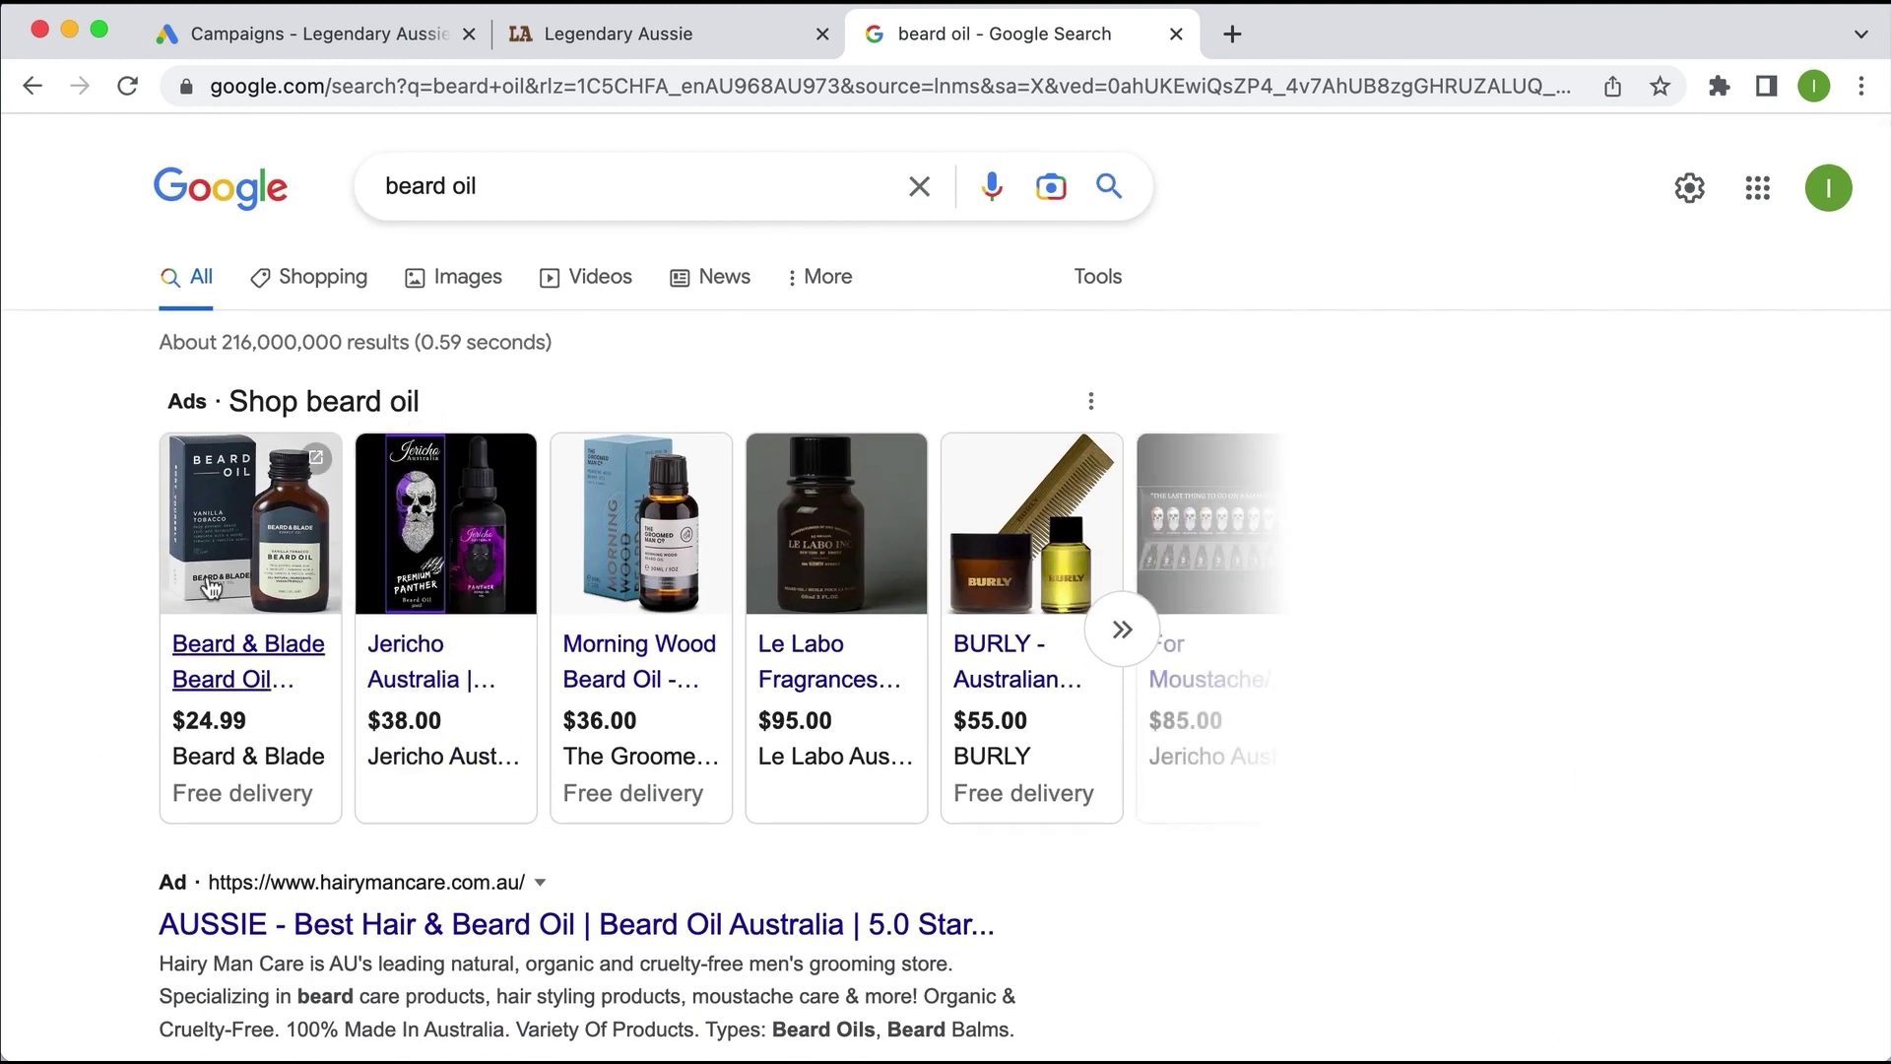
scroll(45, 561, "down", 7)
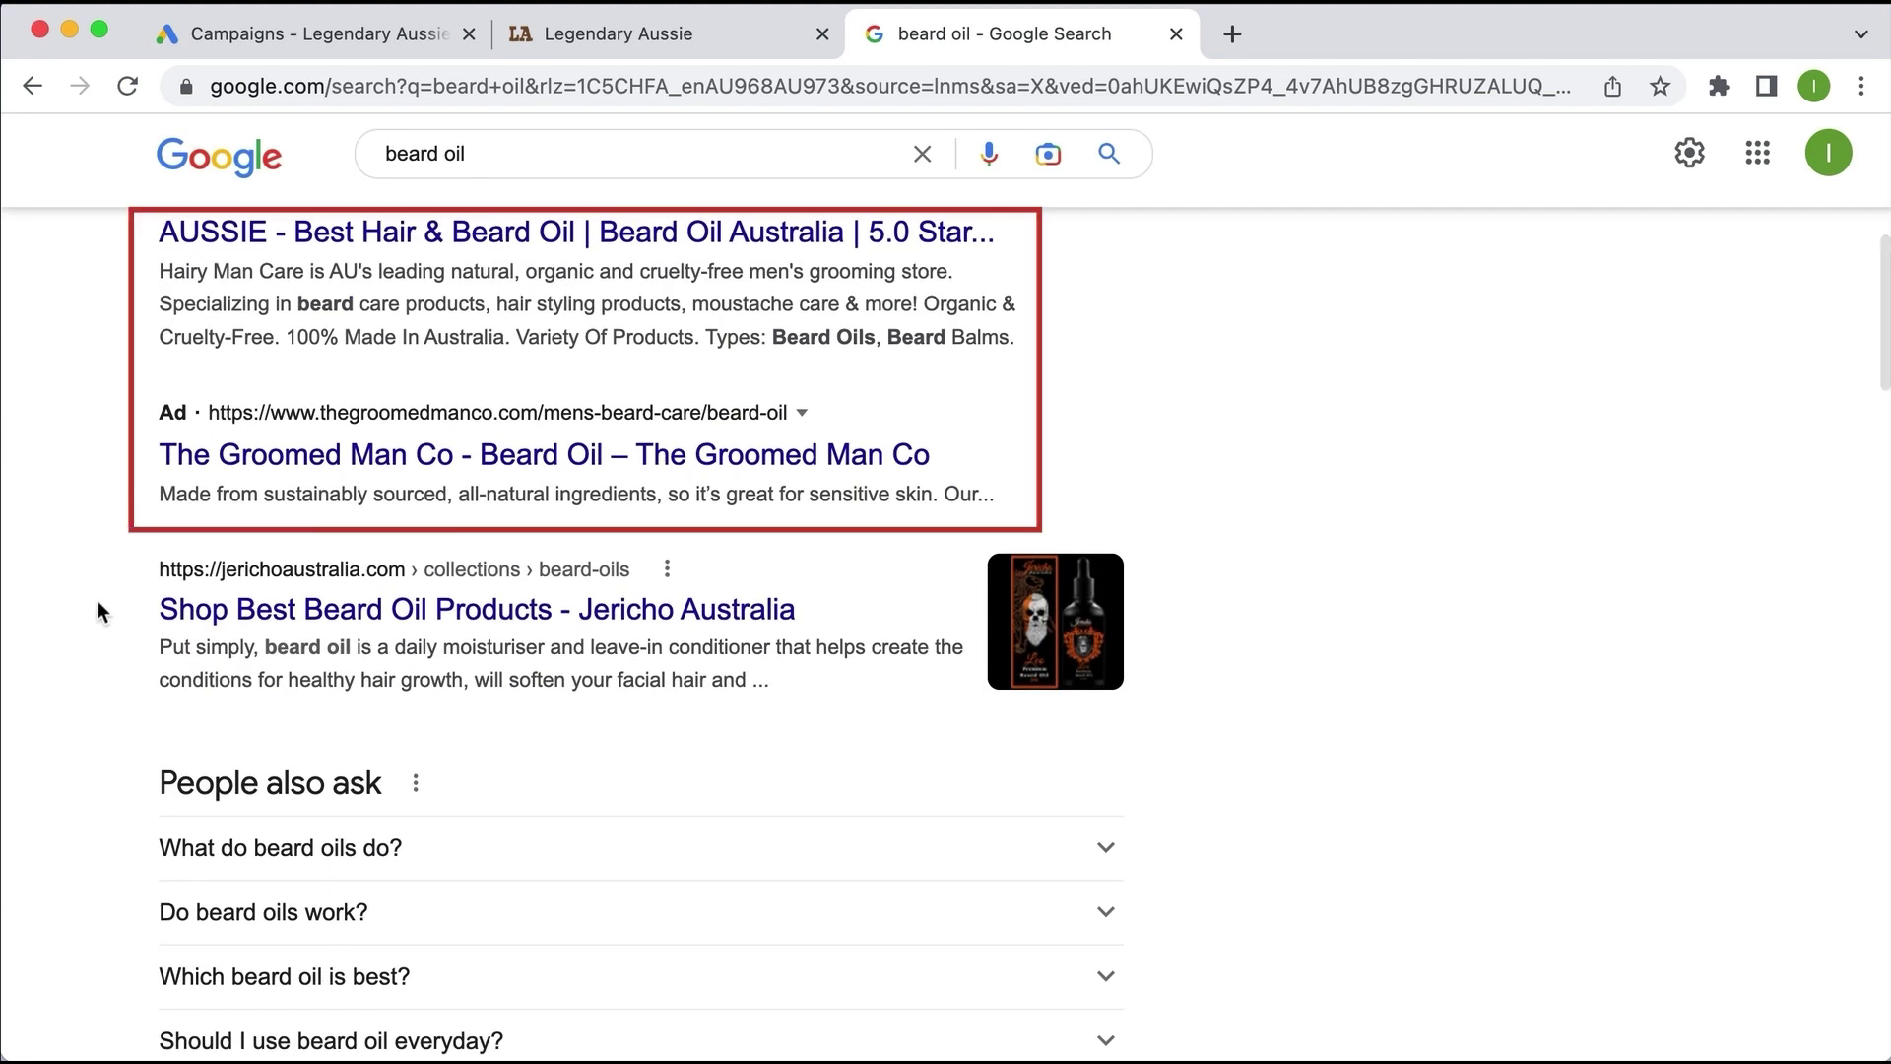
scroll(98, 603, "up", 7)
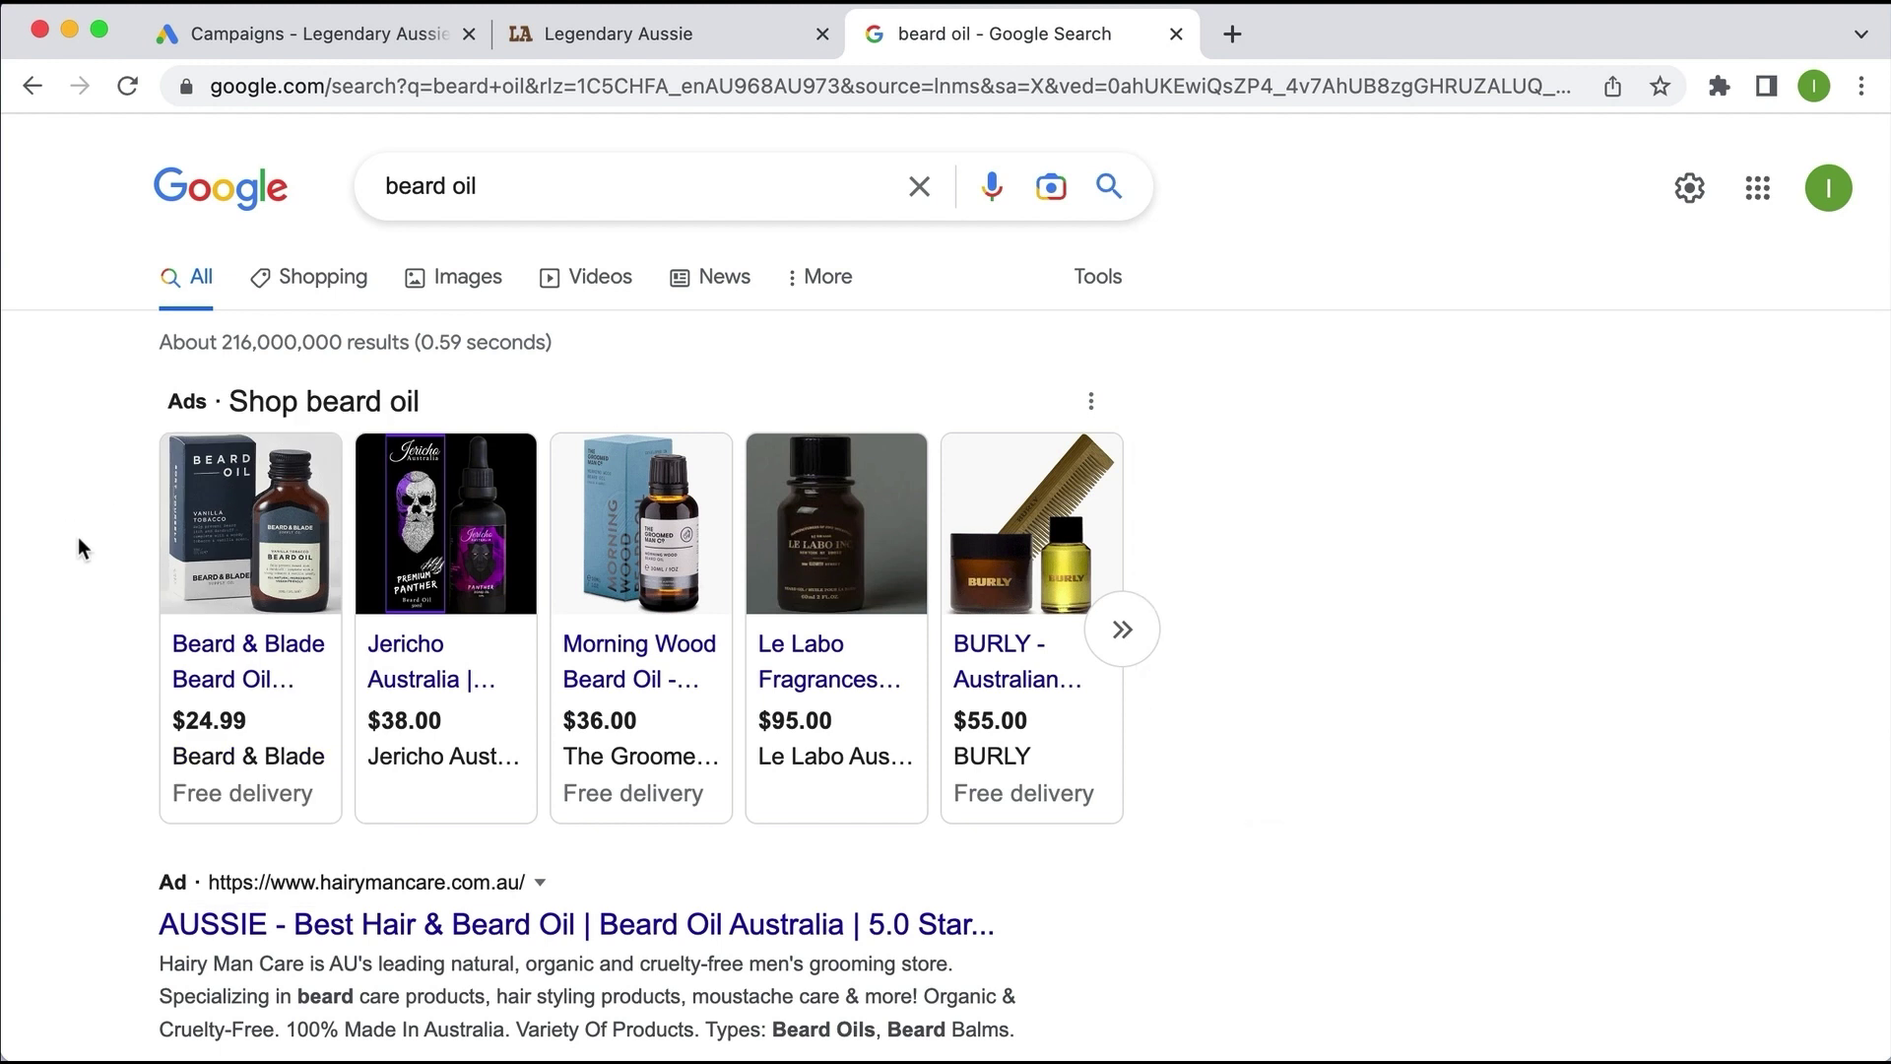
- Browse the "Shop beard oil" ads to the Legendary Aussie Deluxe Beard Grooming Kit and return to the first products
left_click(1130, 622)
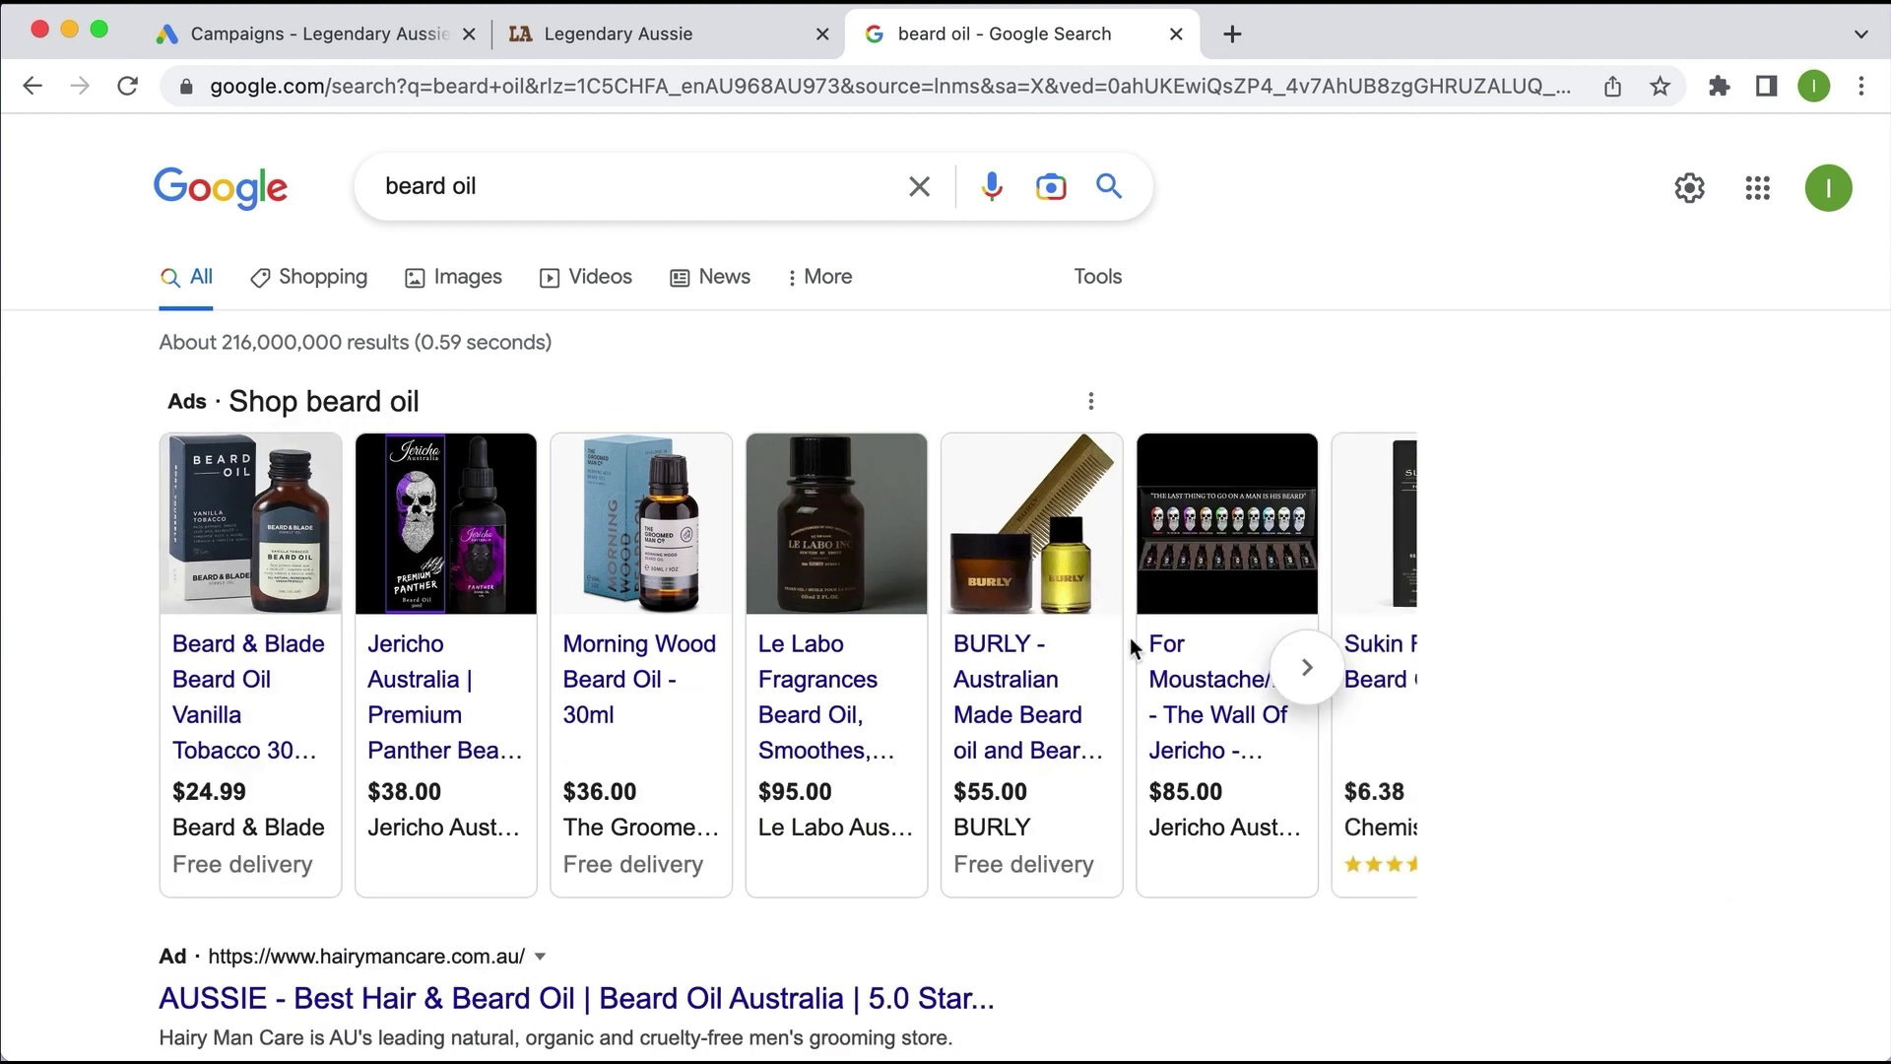
left_click(1307, 672)
left_click(1307, 669)
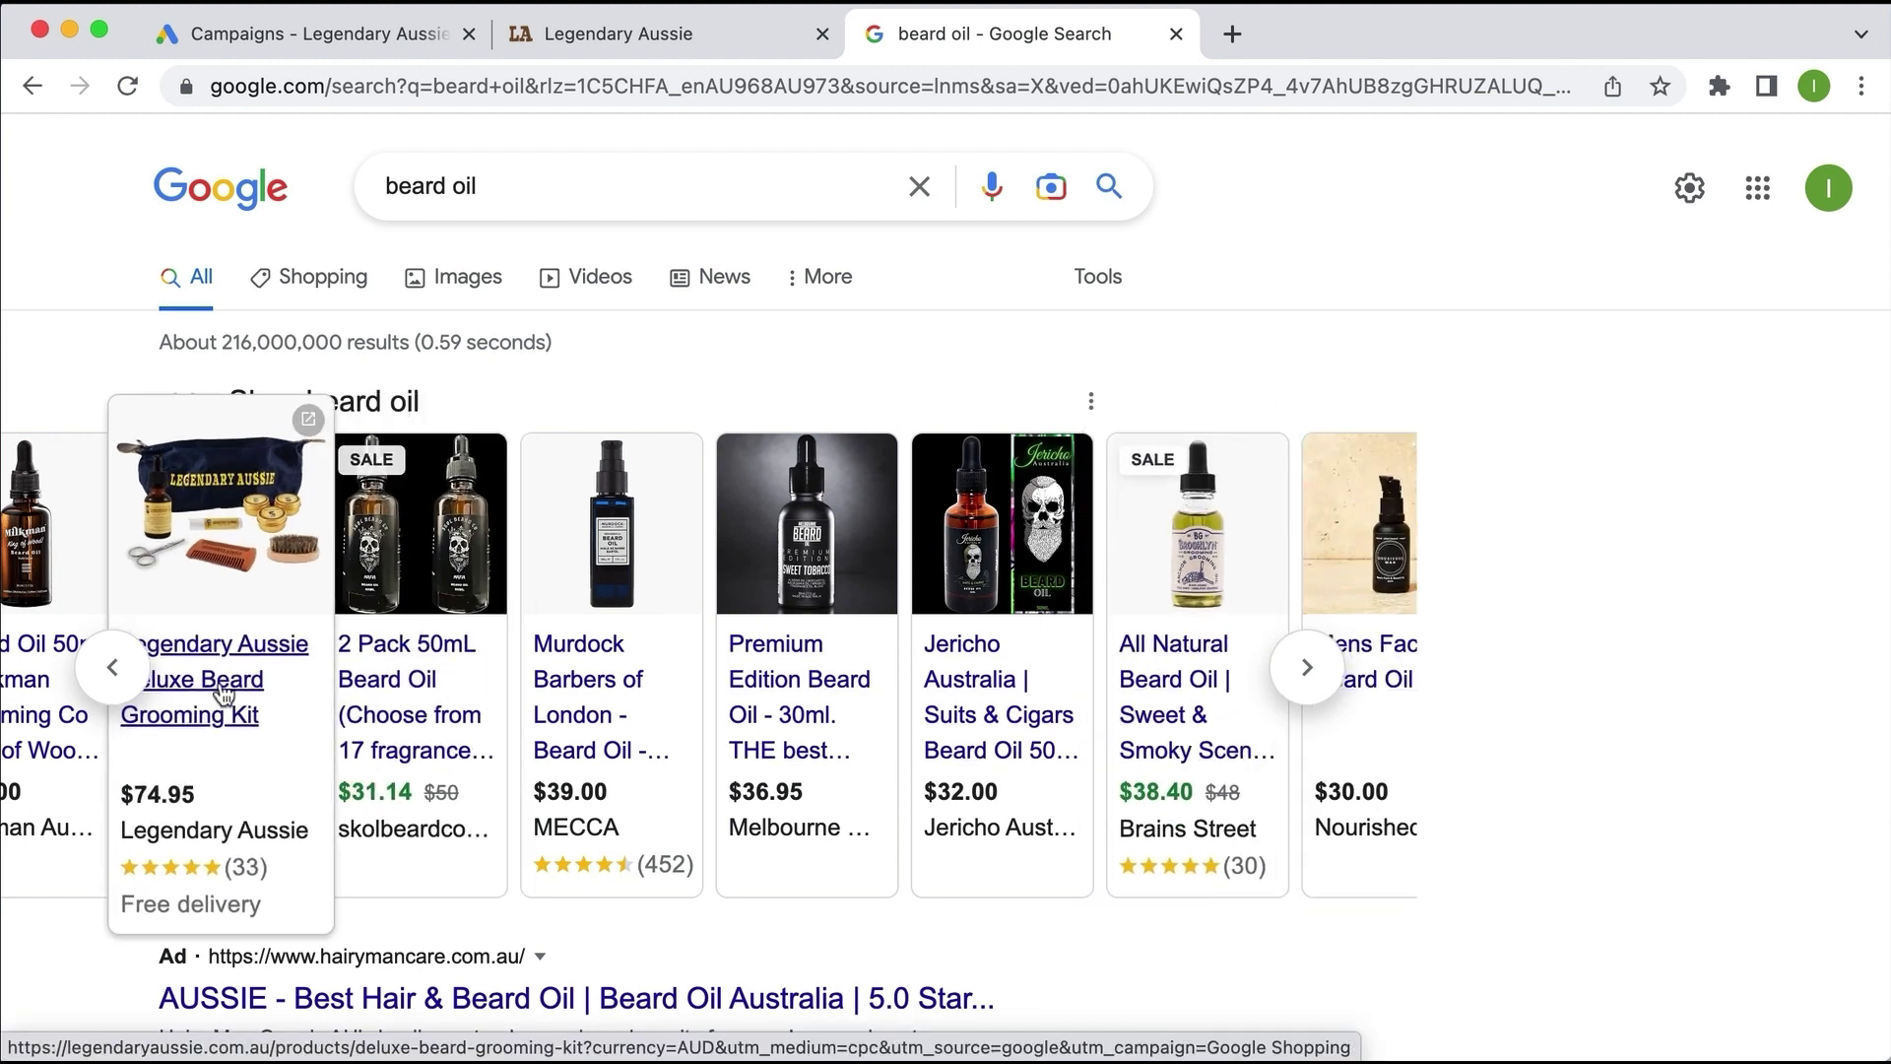
left_click(110, 667)
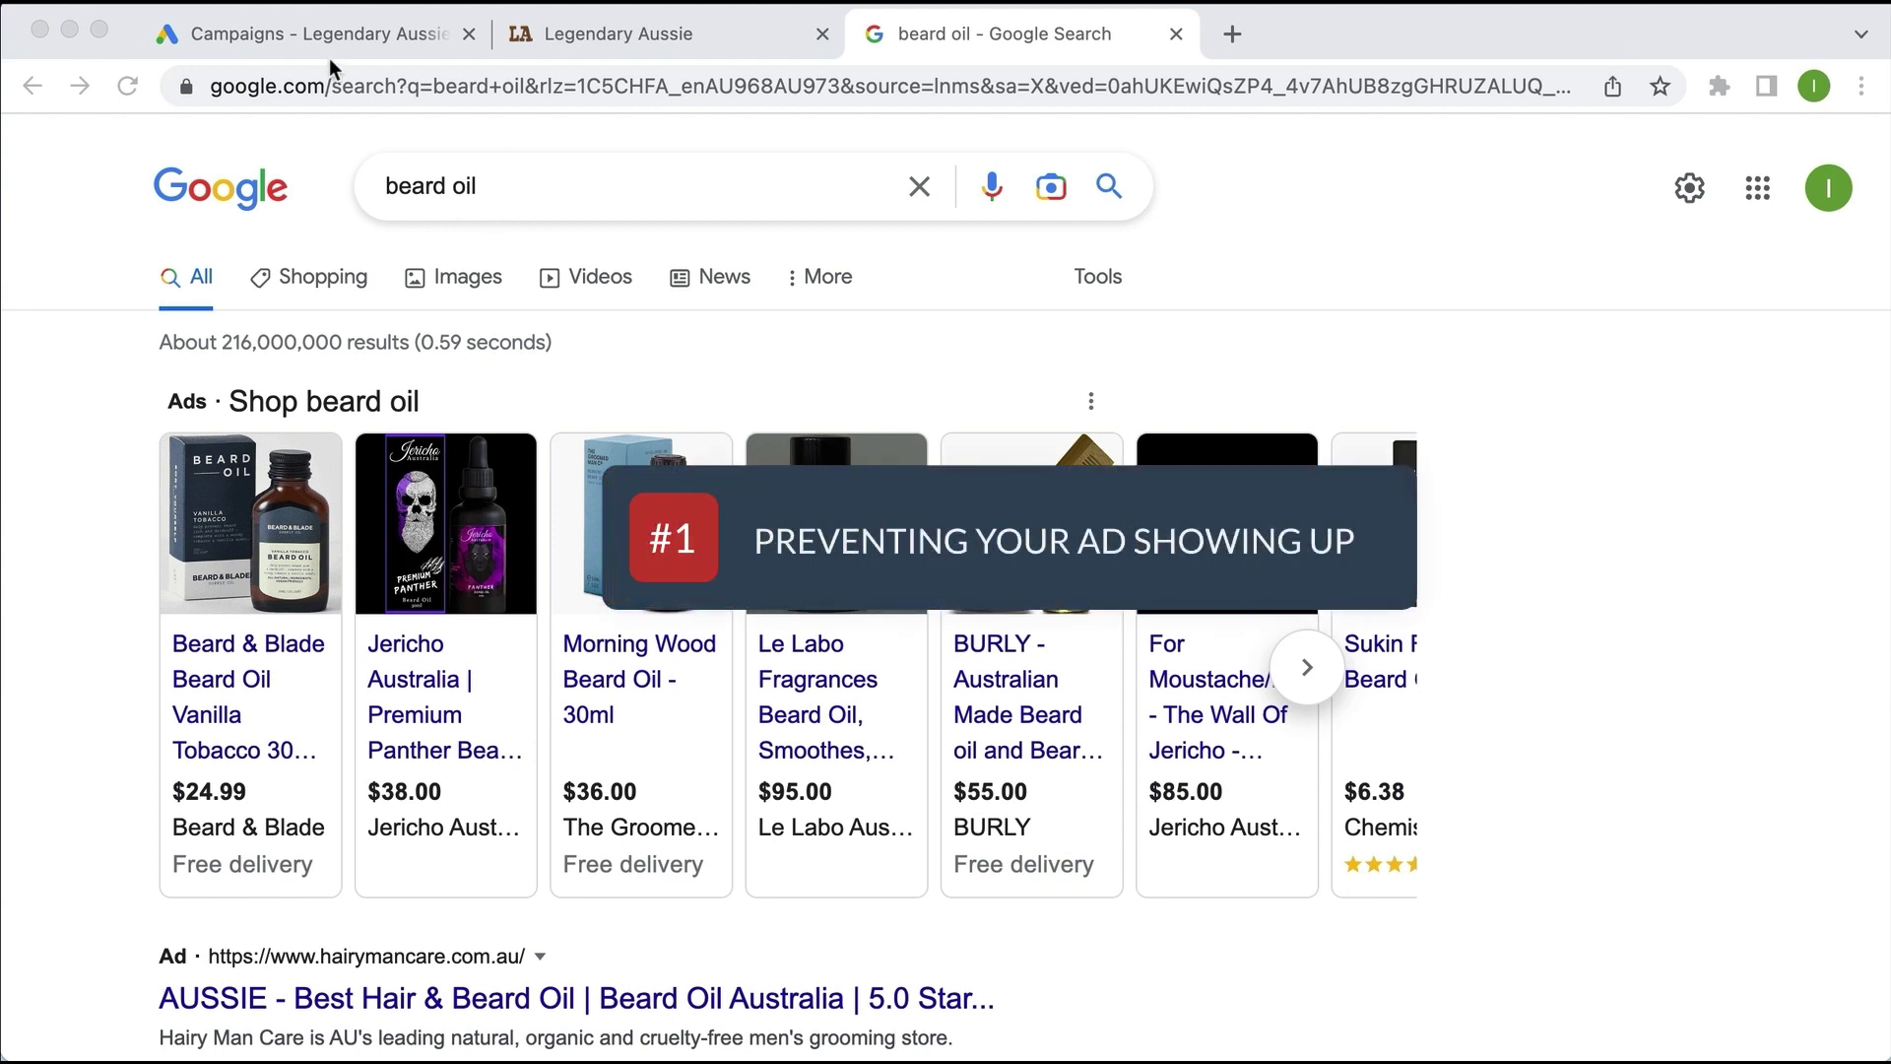
- Search Google for "free beard oil", examine the shopping ads and highlight the word "free" in the query
left_click(526, 182)
type("free")
key("Return")
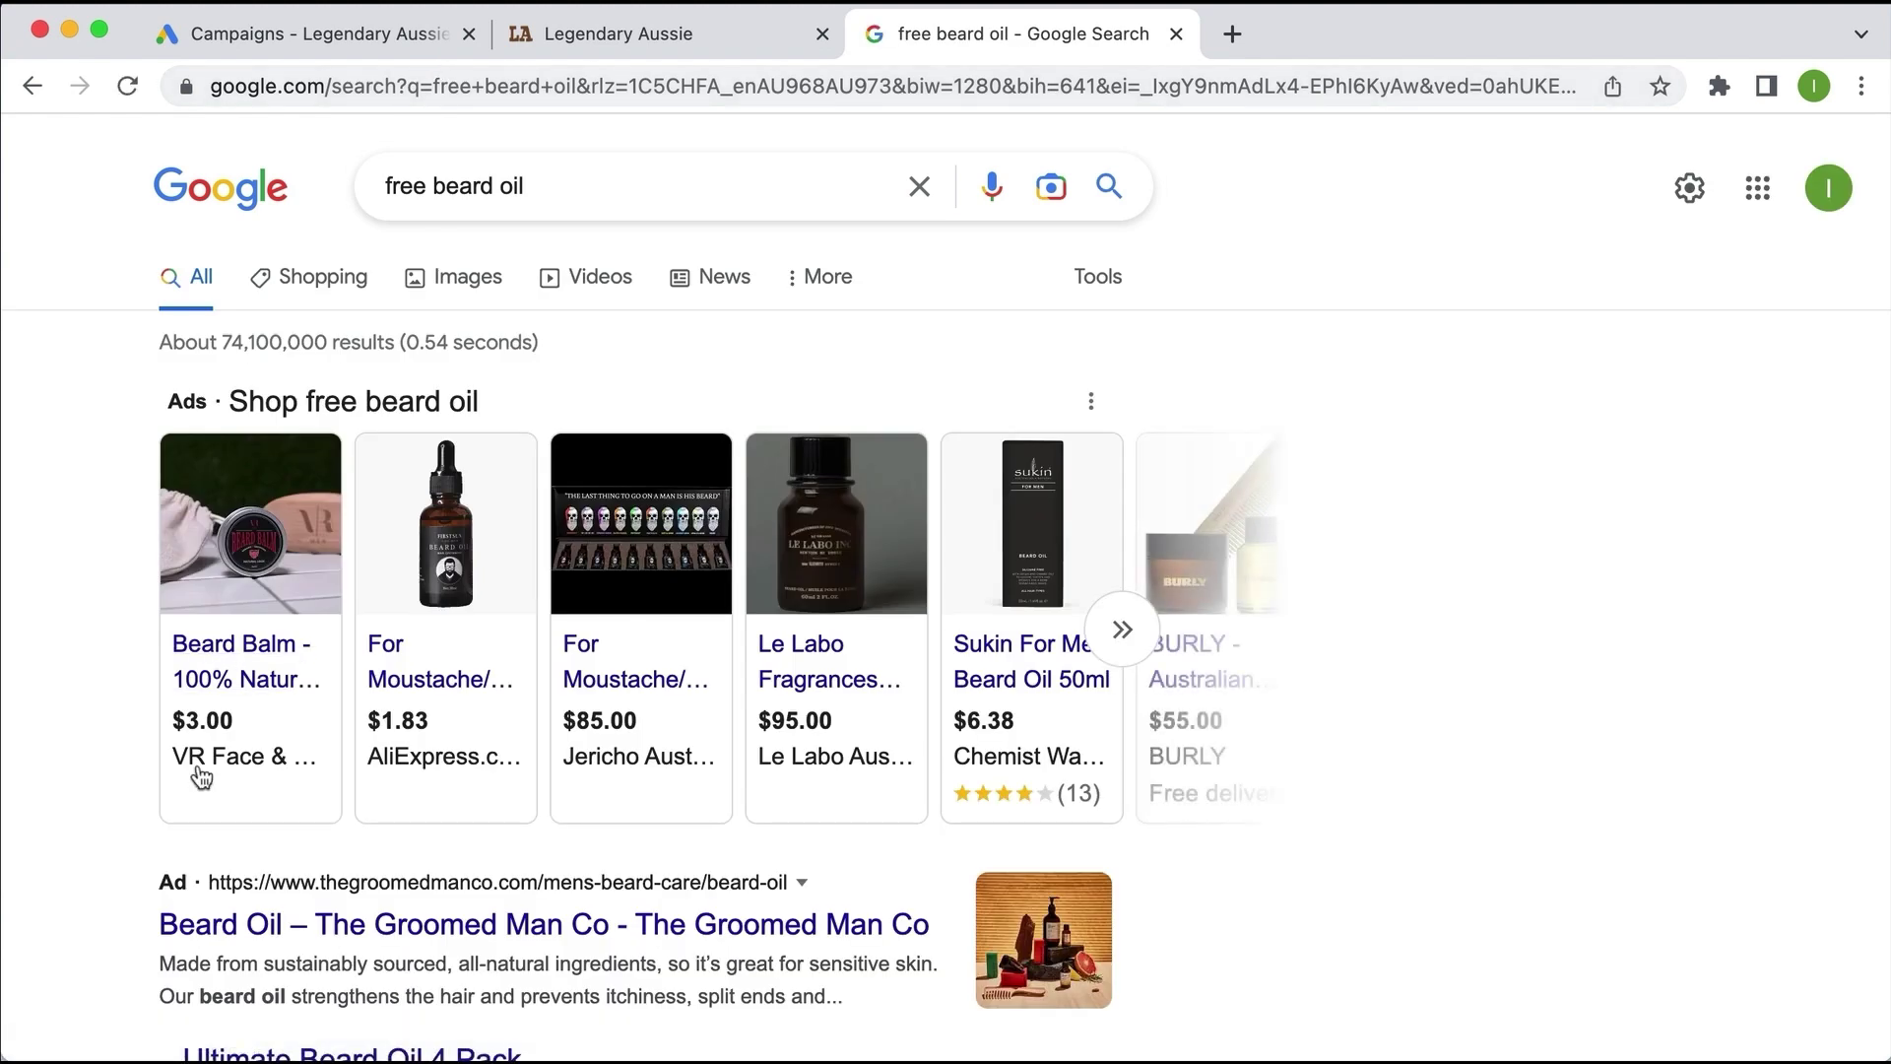
mouse_move(197, 773)
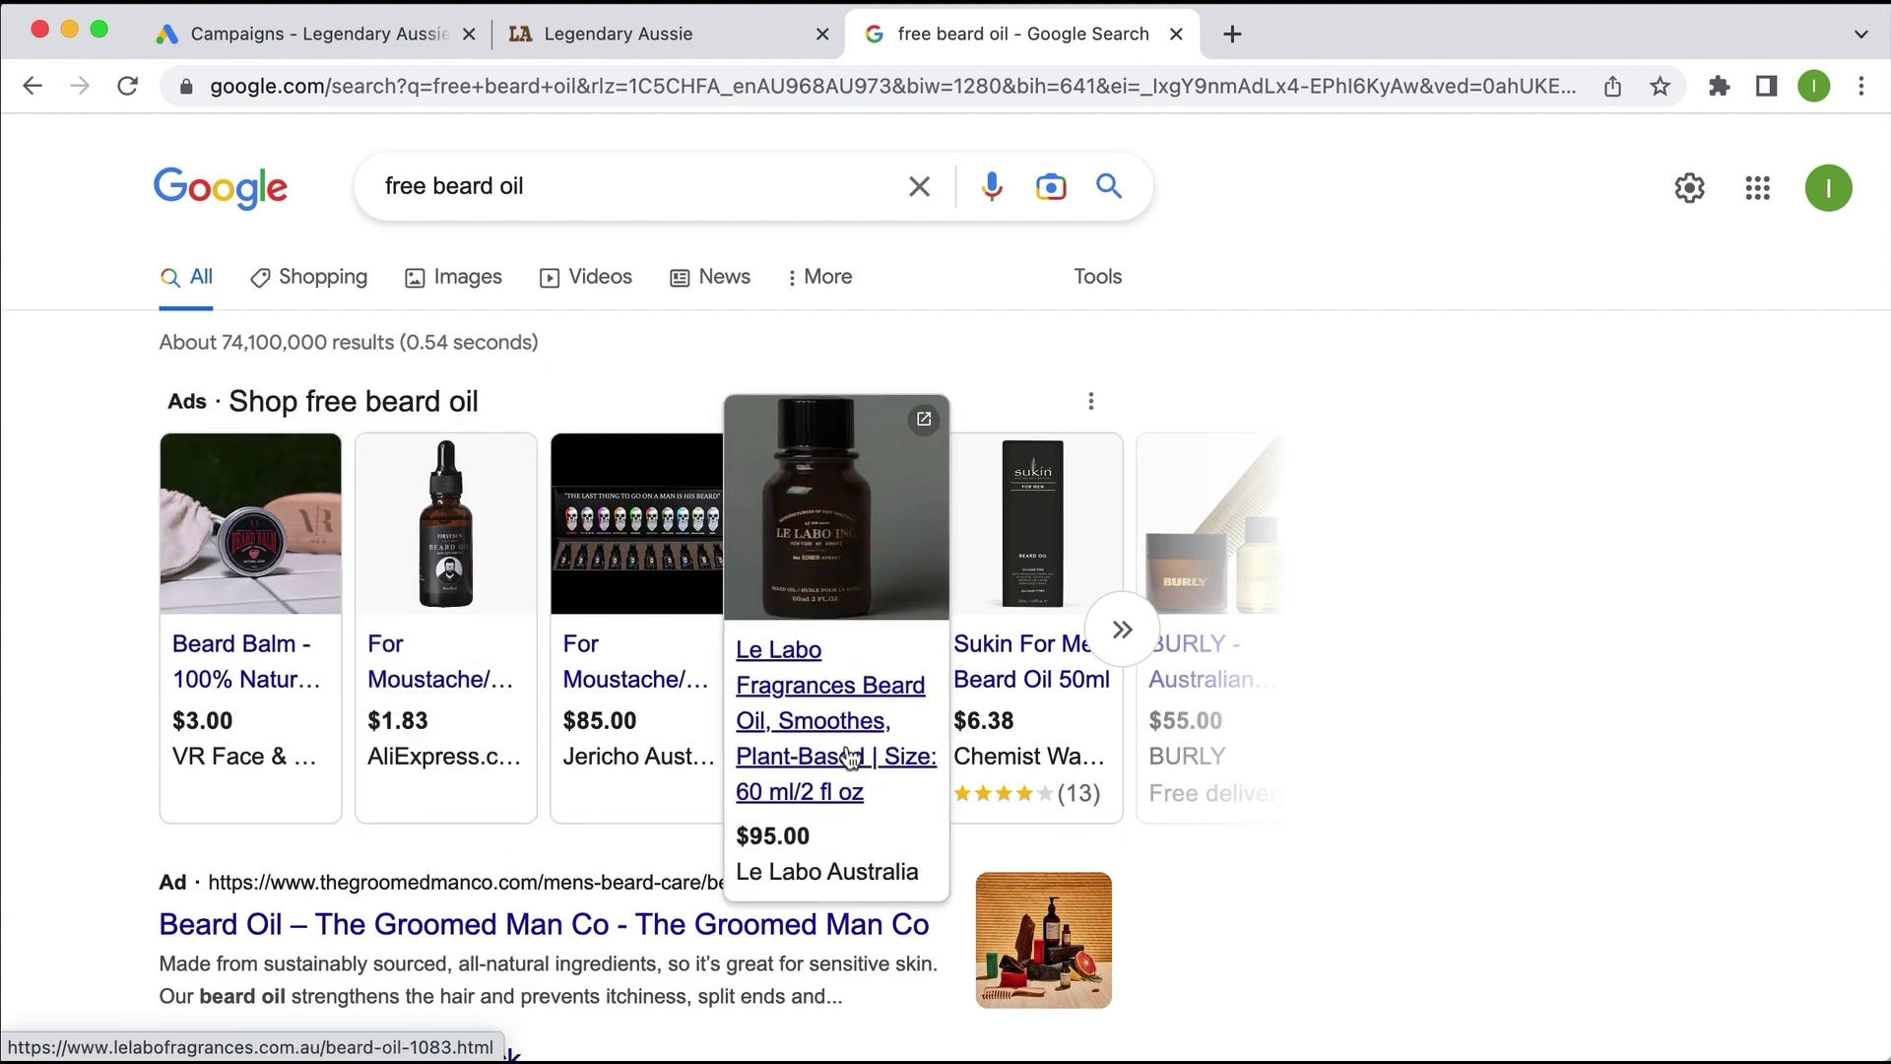
left_click(399, 187)
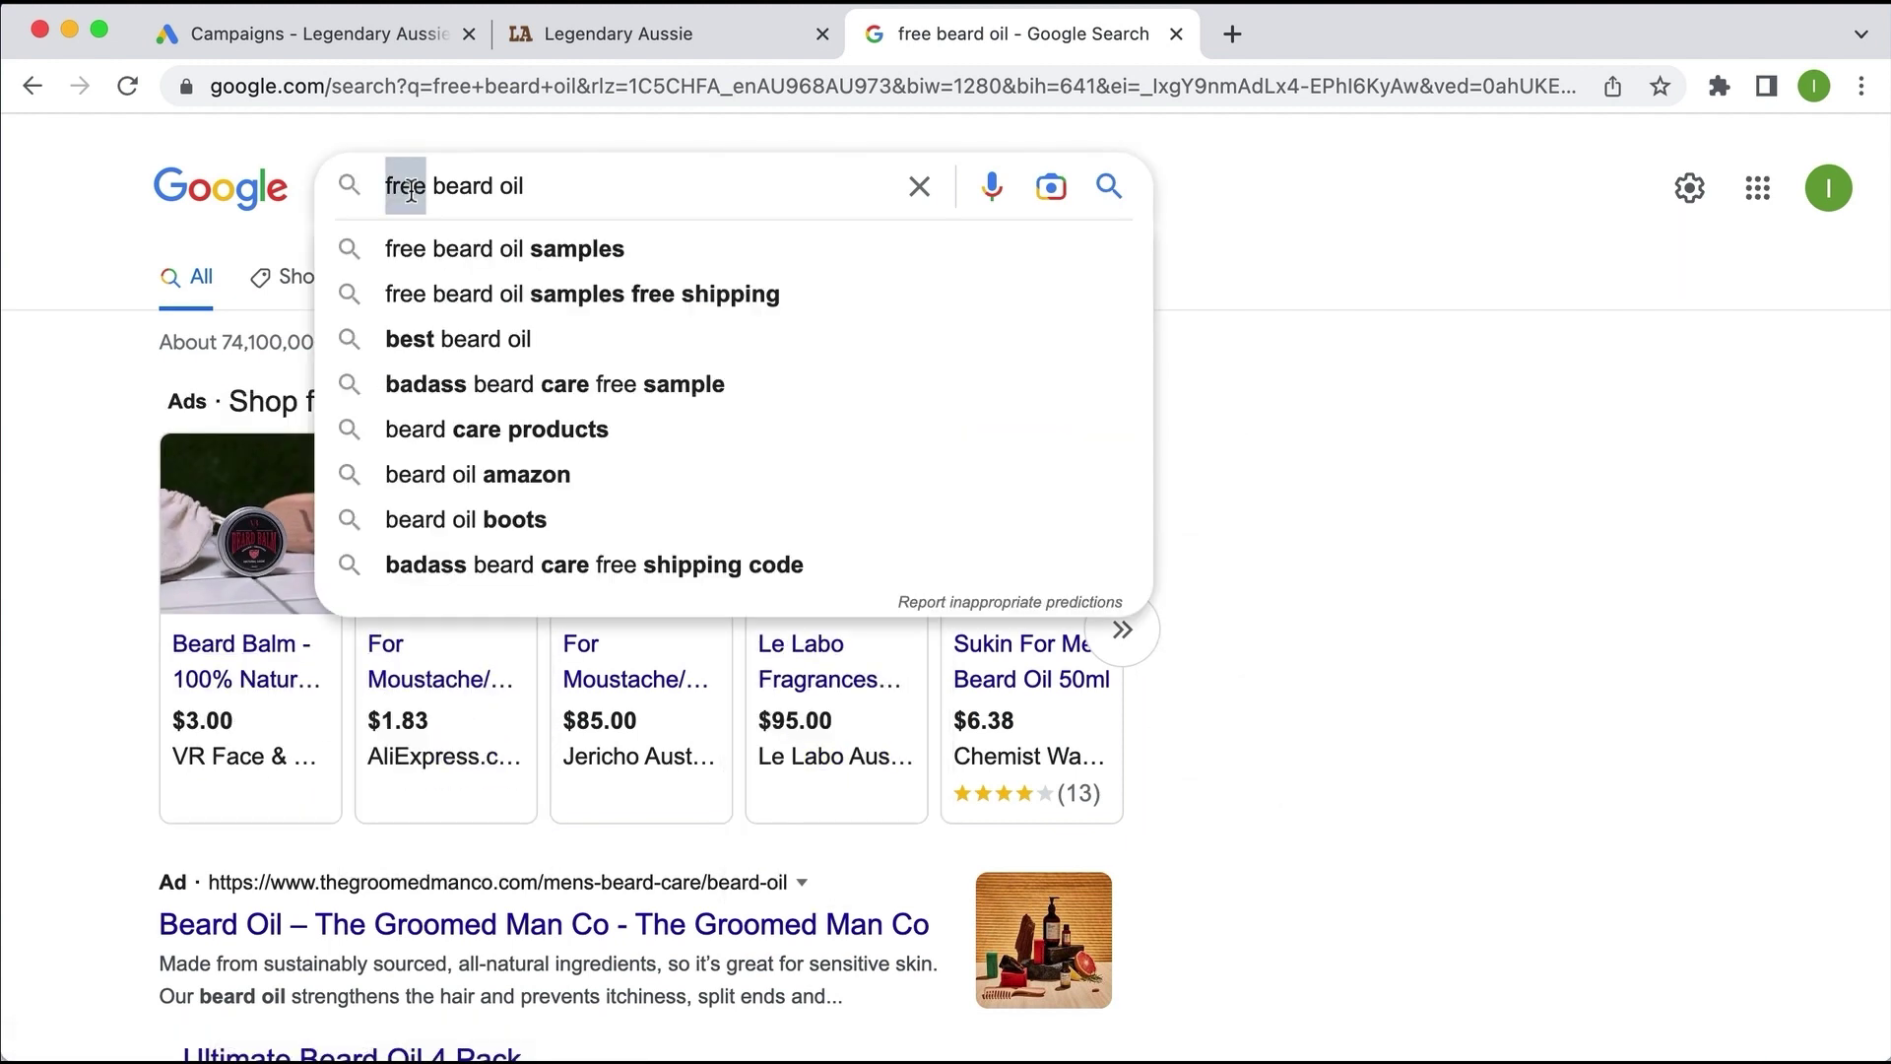
left_click(84, 561)
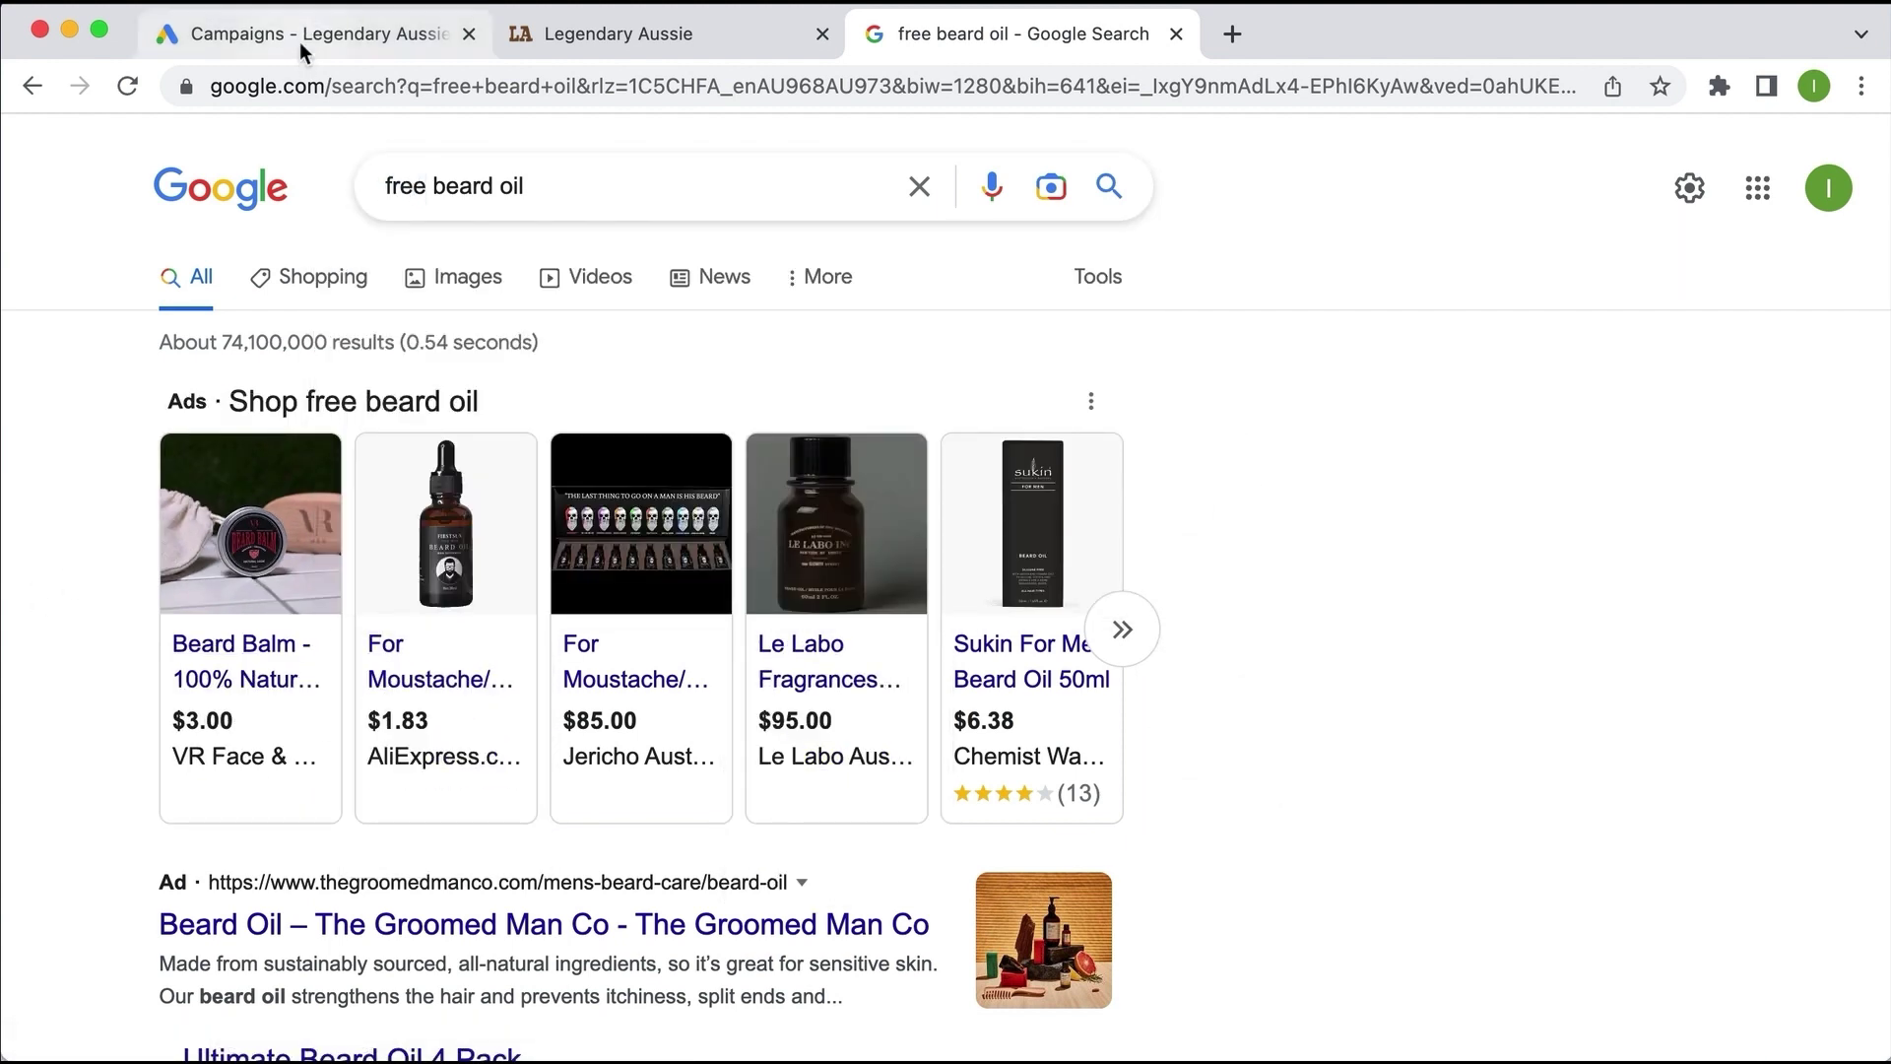
- In Google Ads, open the form for adding negative keywords to the Beard Oil ad group of the Beard Oil High Priority (Bid Low) campaign
left_click(299, 41)
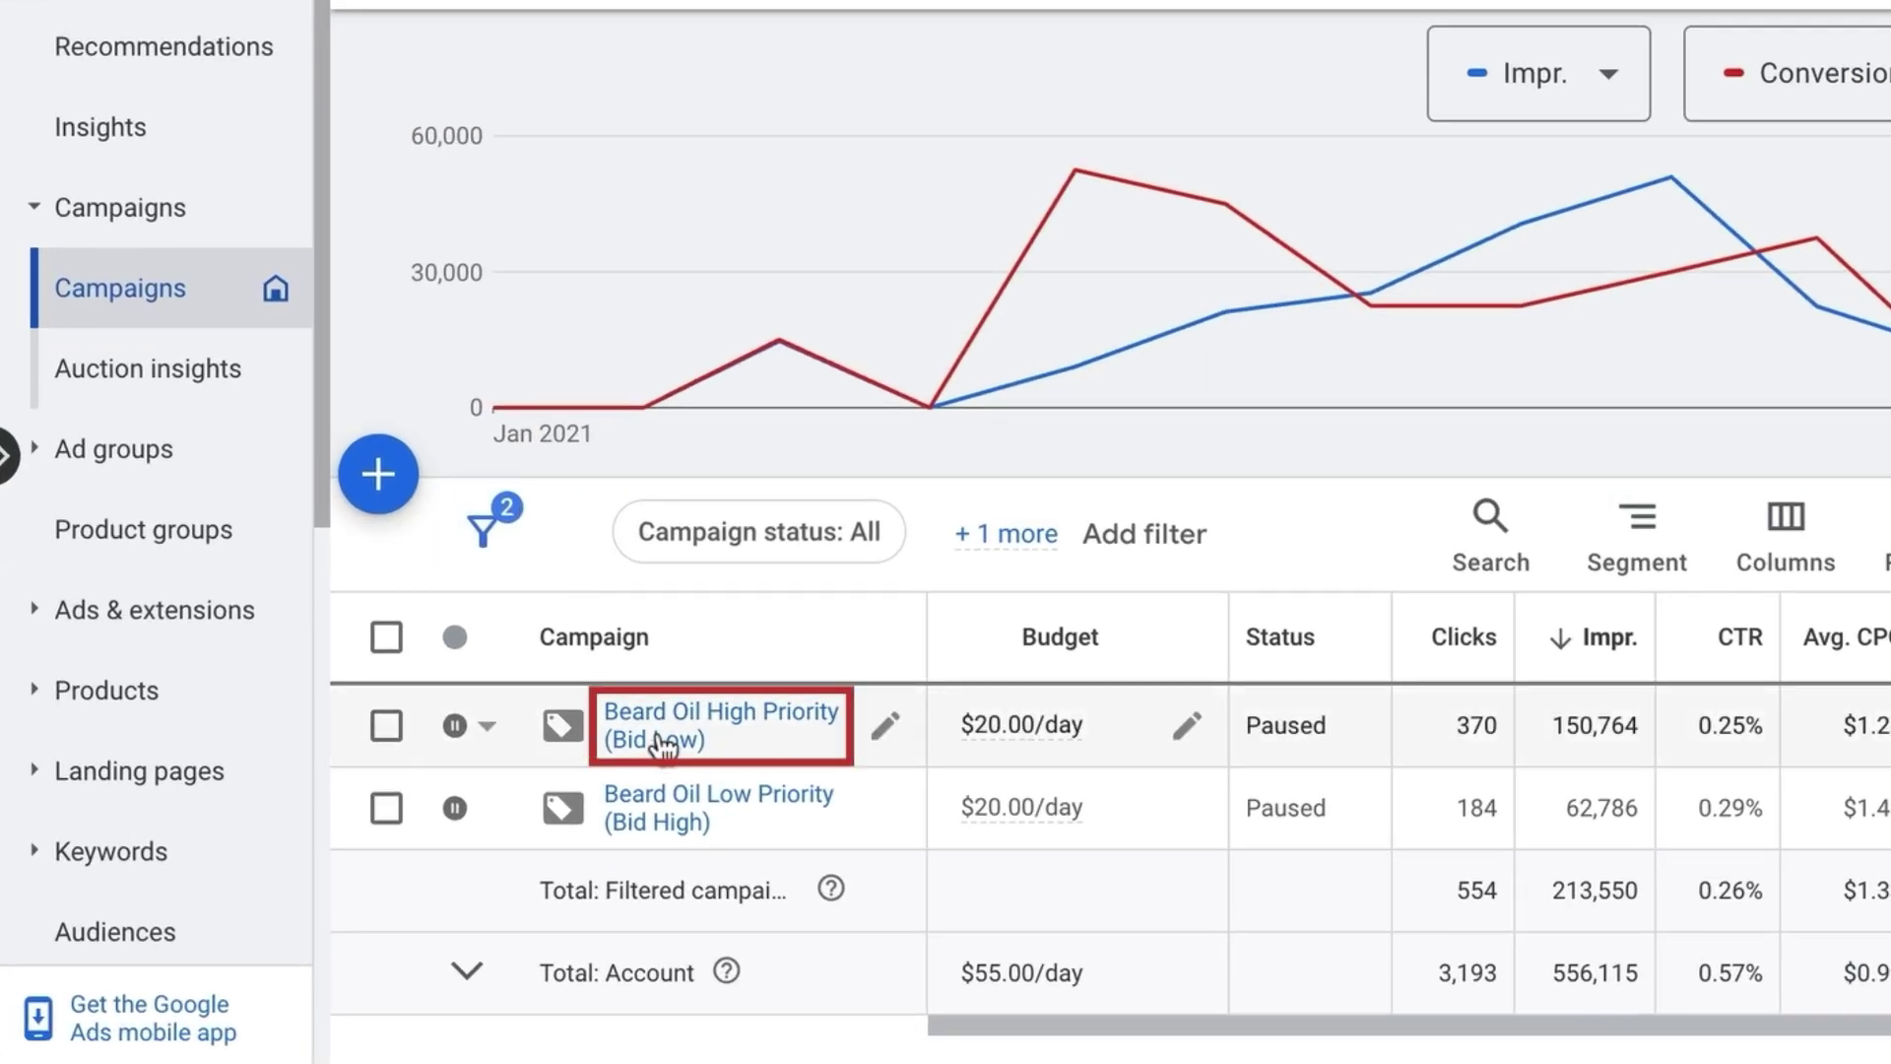
left_click(495, 818)
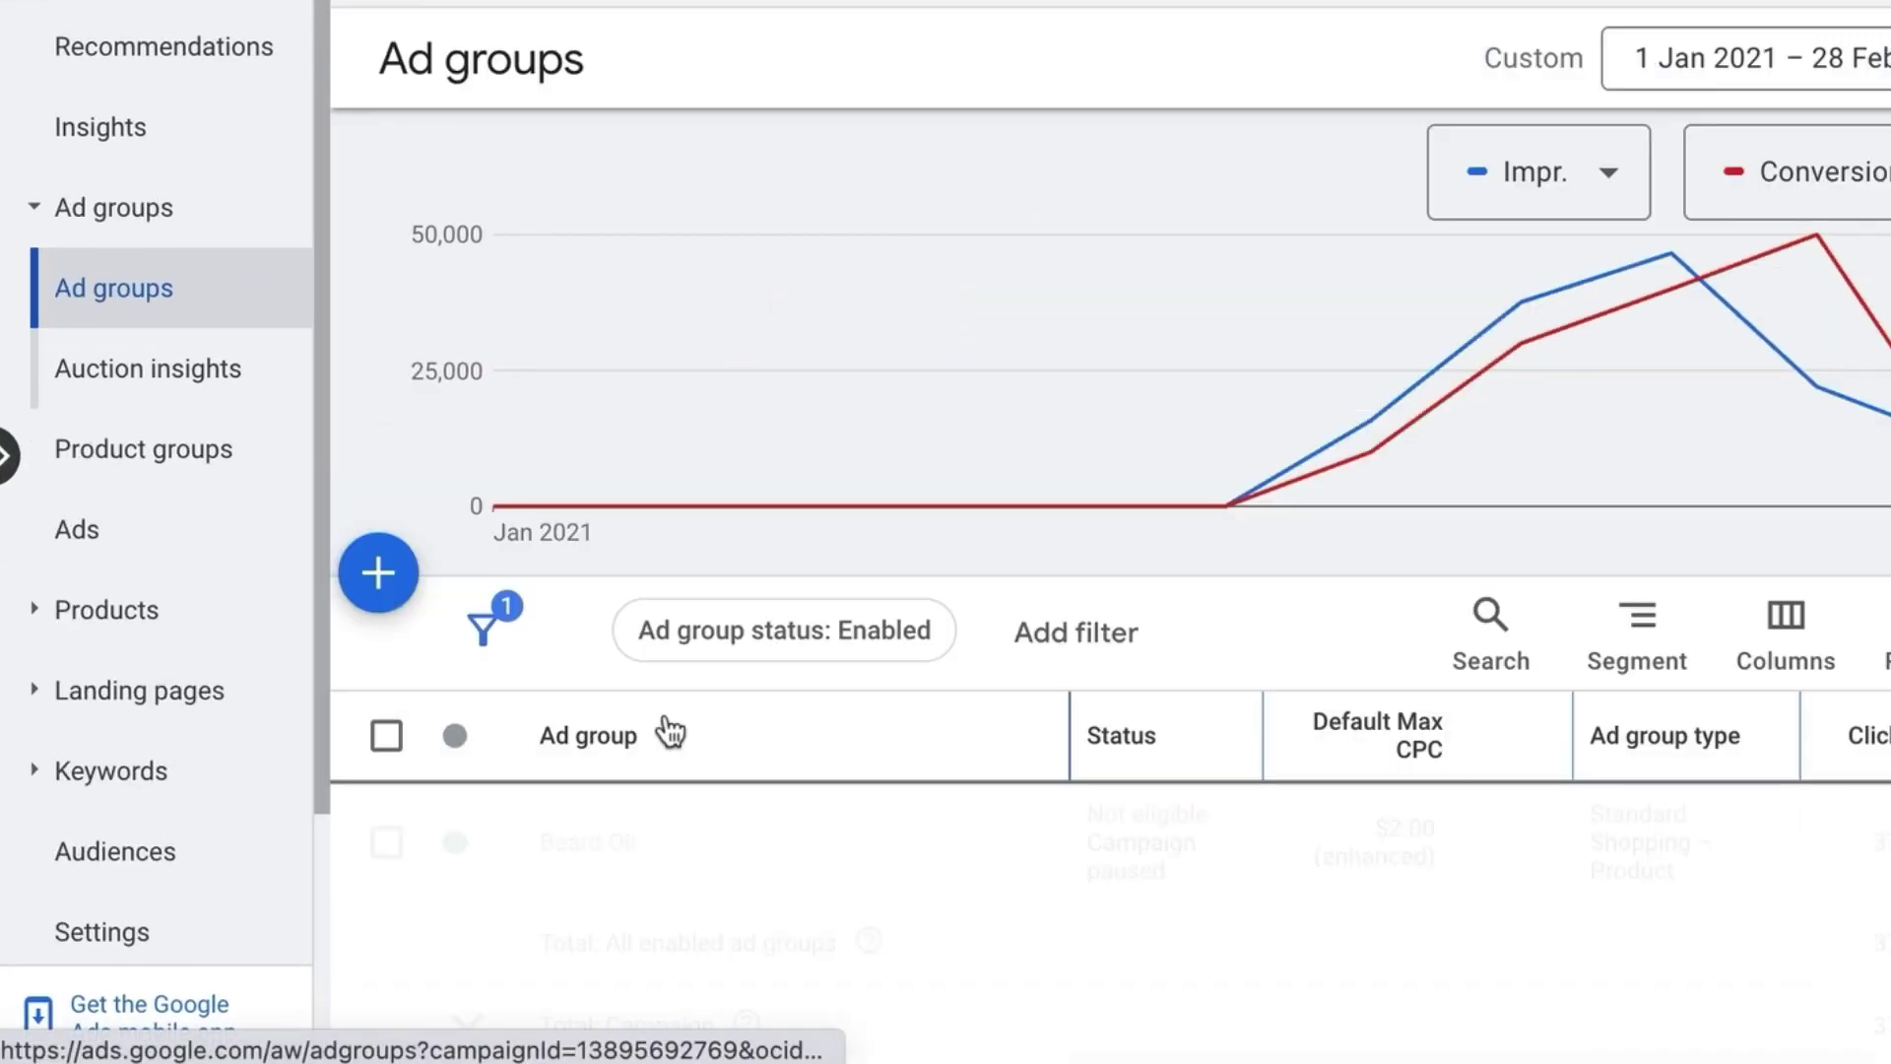
left_click(581, 847)
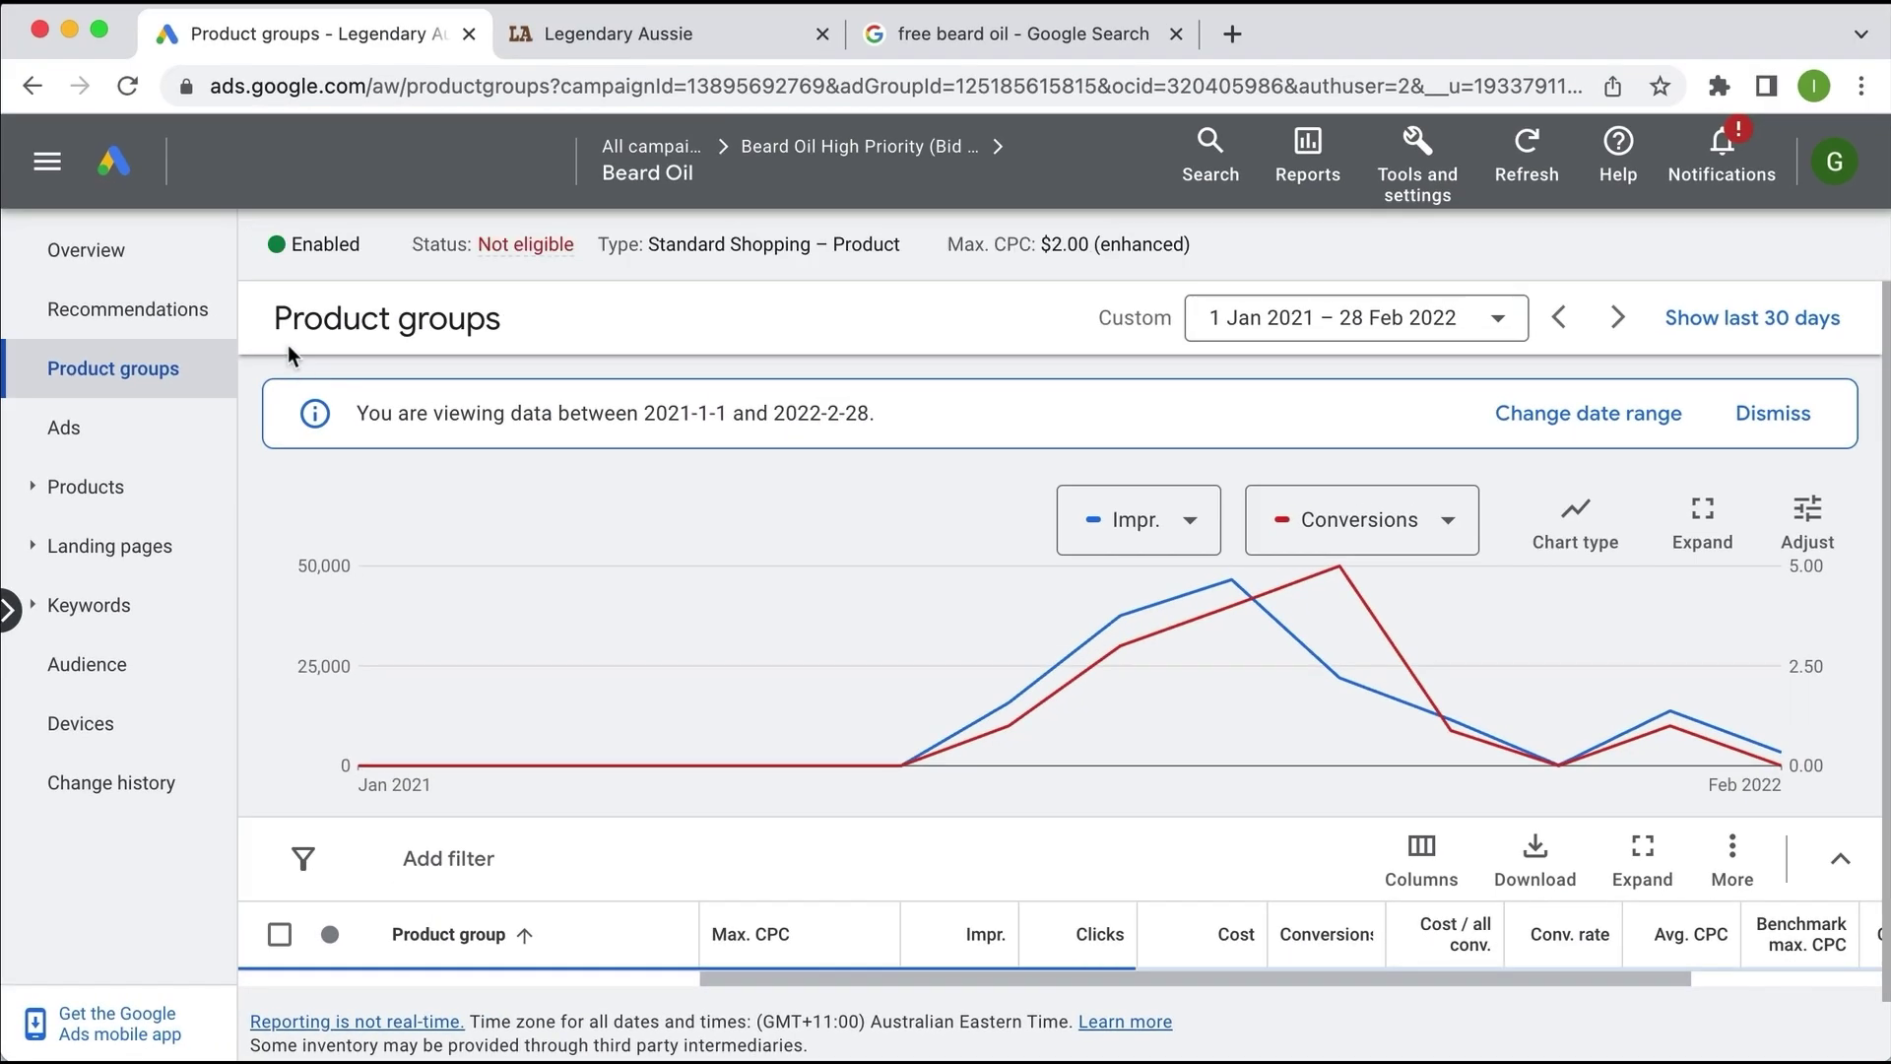
left_click(188, 615)
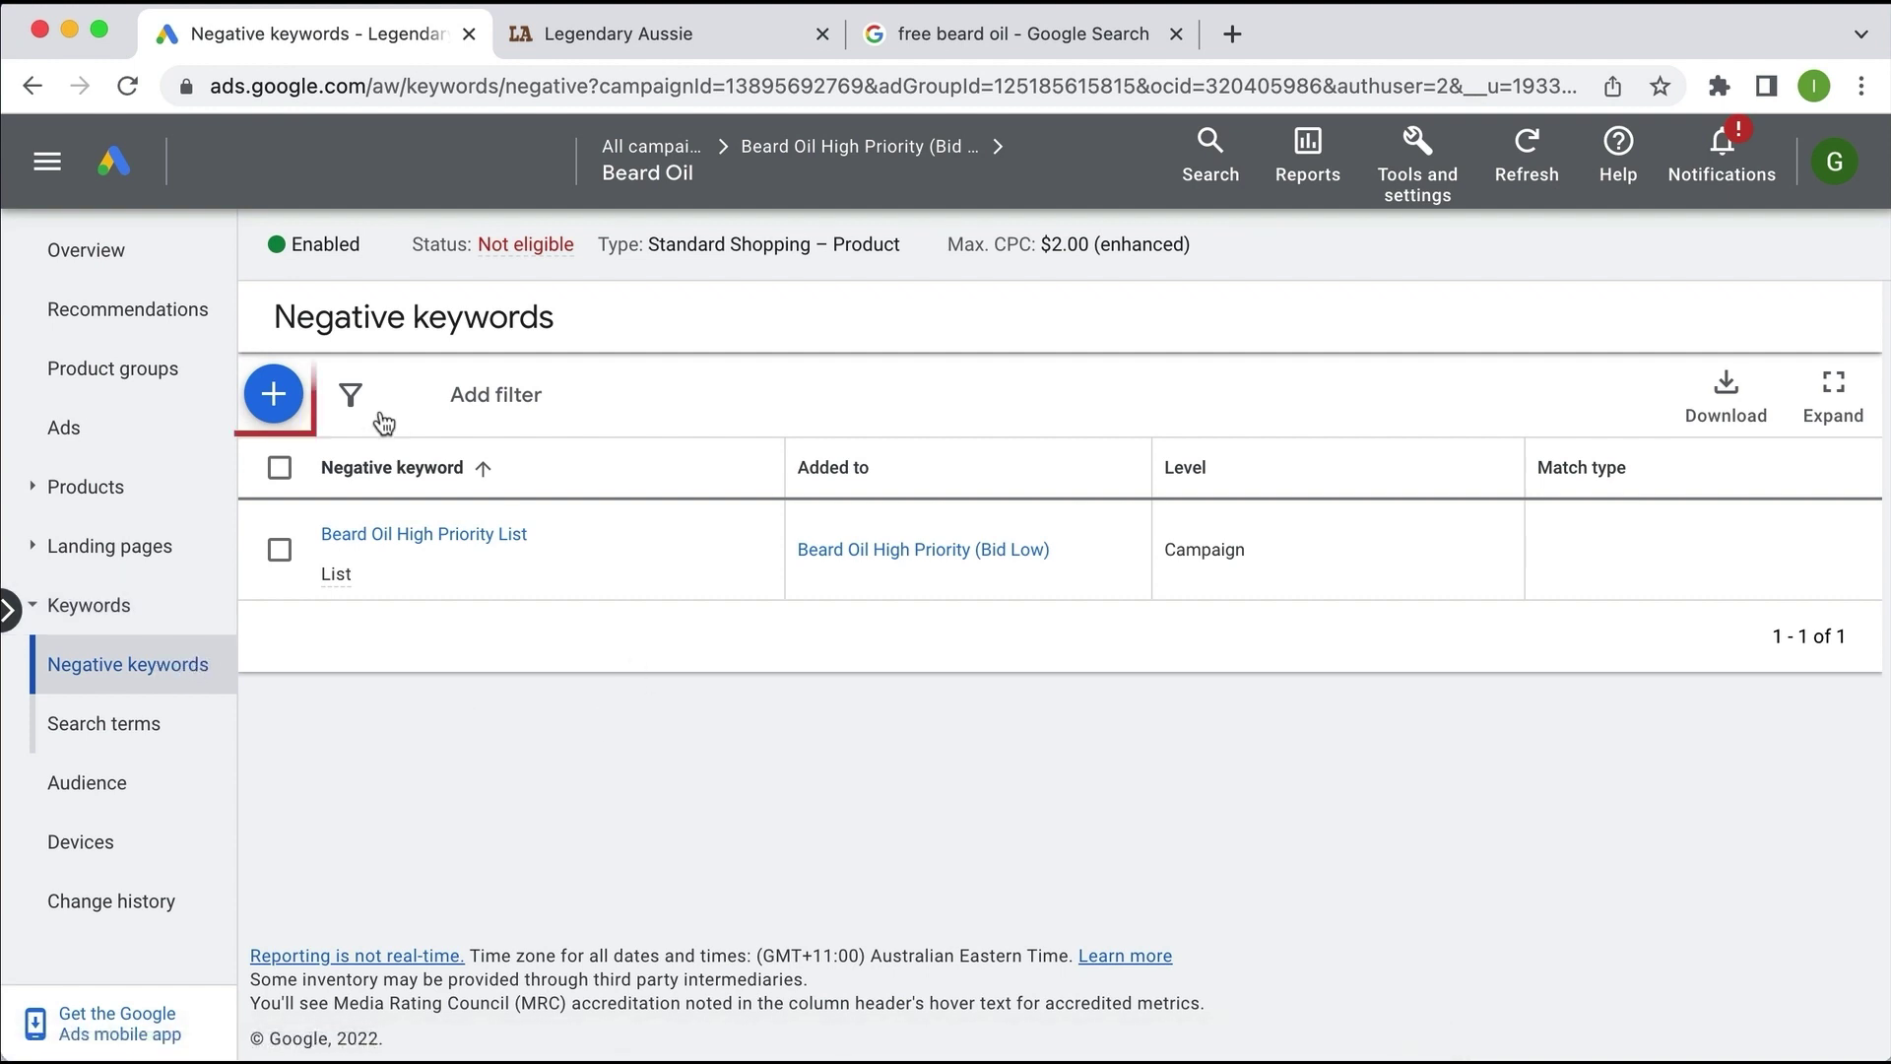
left_click(274, 394)
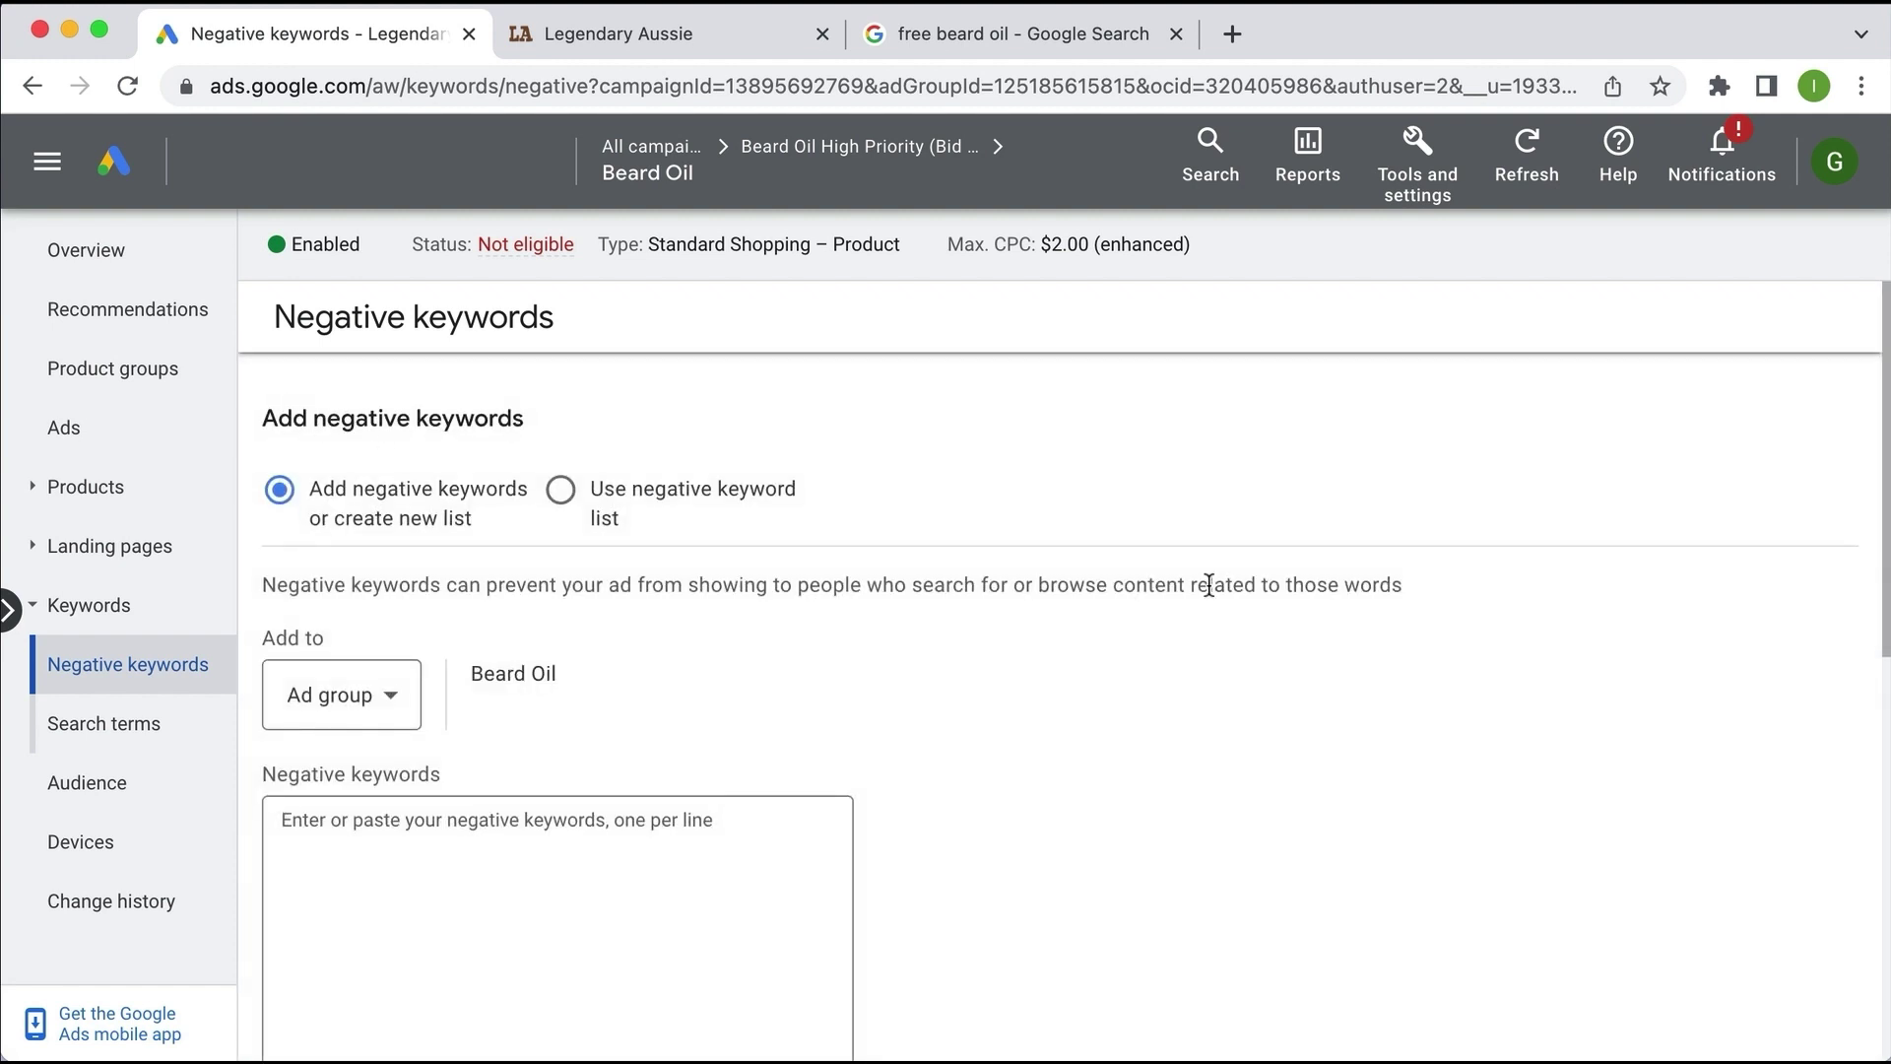
scroll(1211, 587, "down", 2)
scroll(522, 837, "down", 5)
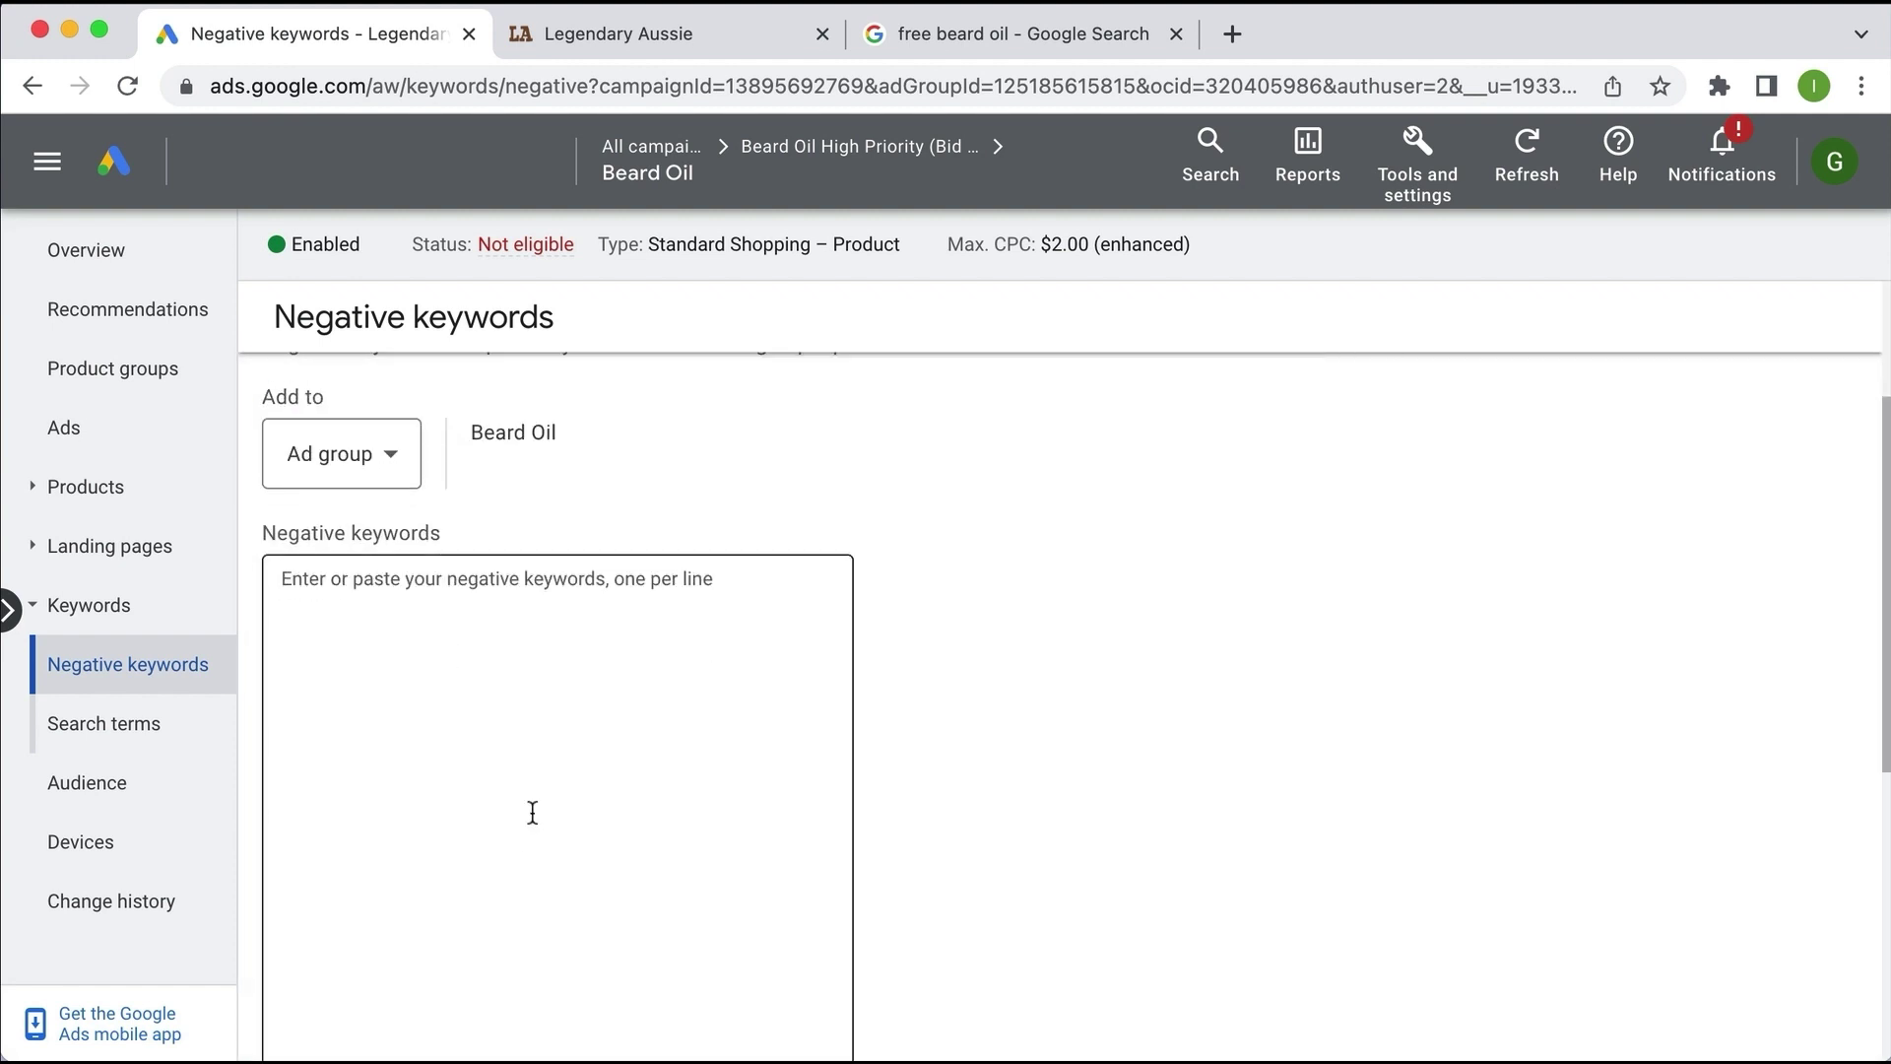
left_click(411, 635)
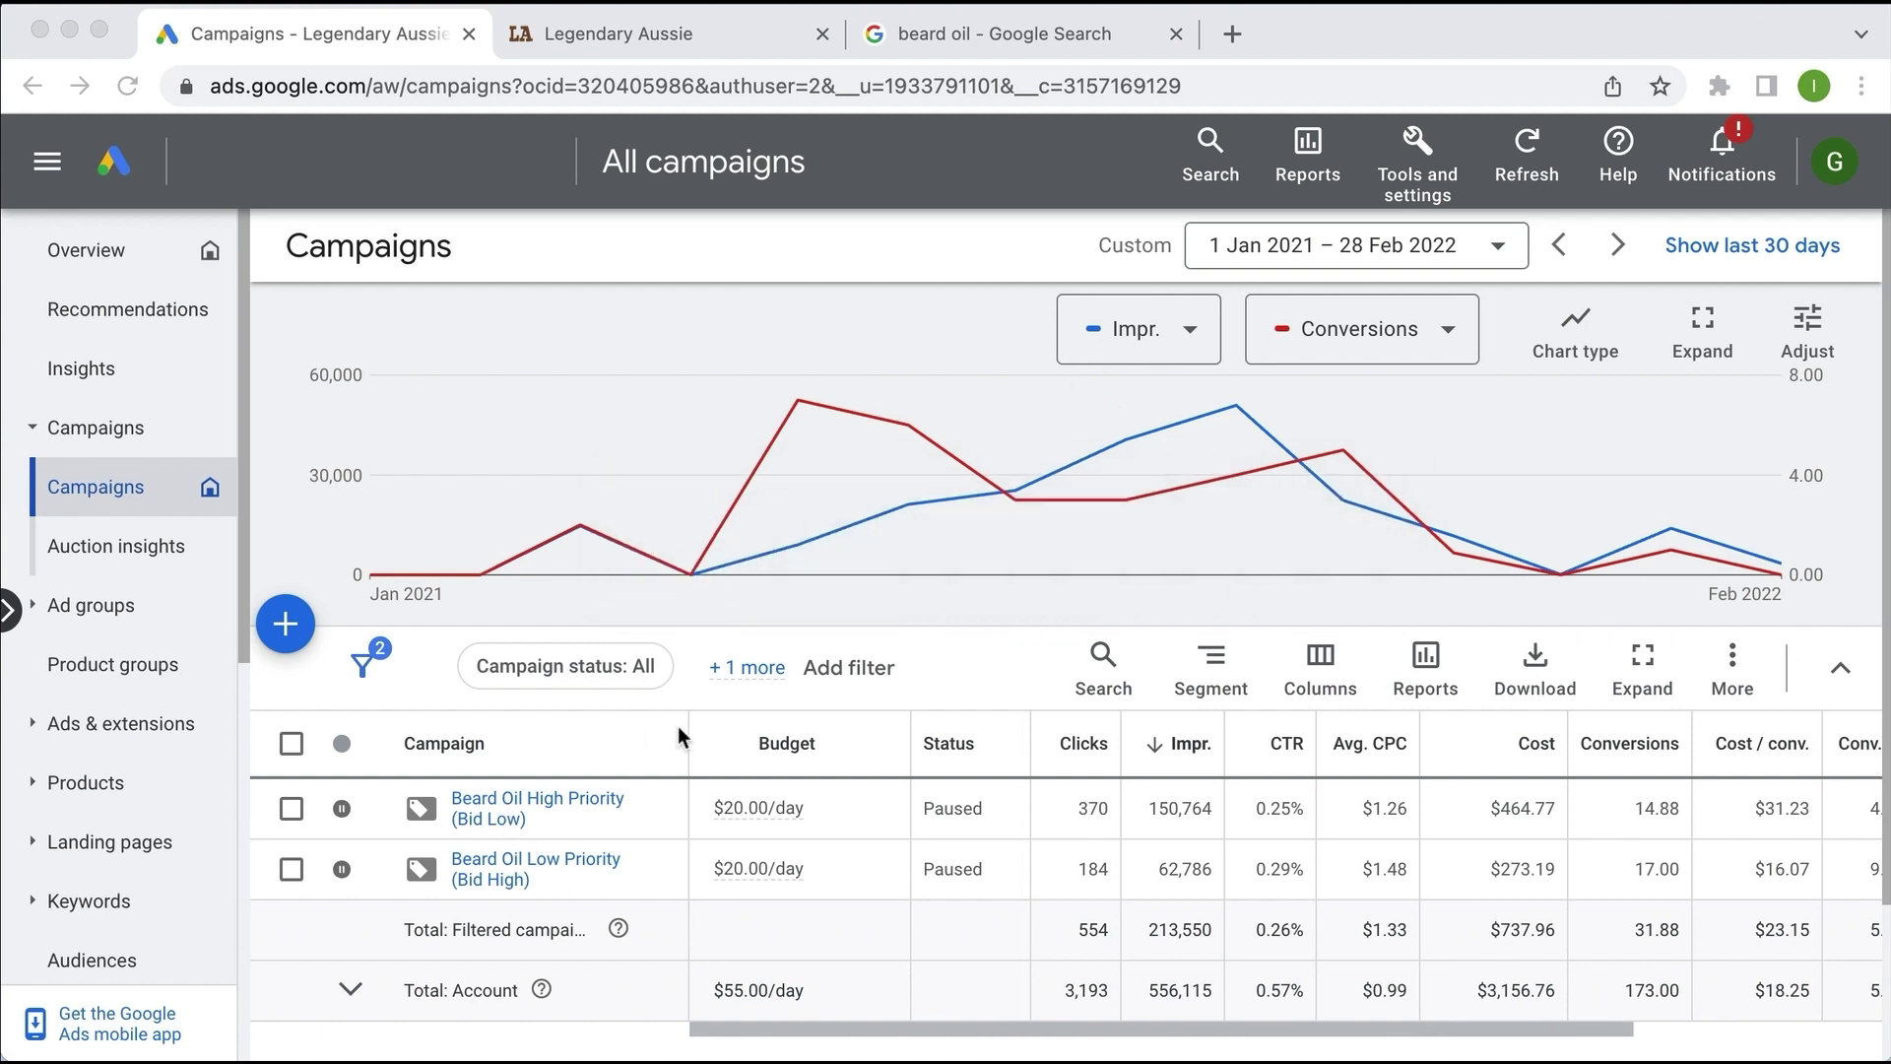
- Review the Legendary Aussie store's Shop categories, including Accessories, and return to the Google Ads campaigns
left_click(942, 673)
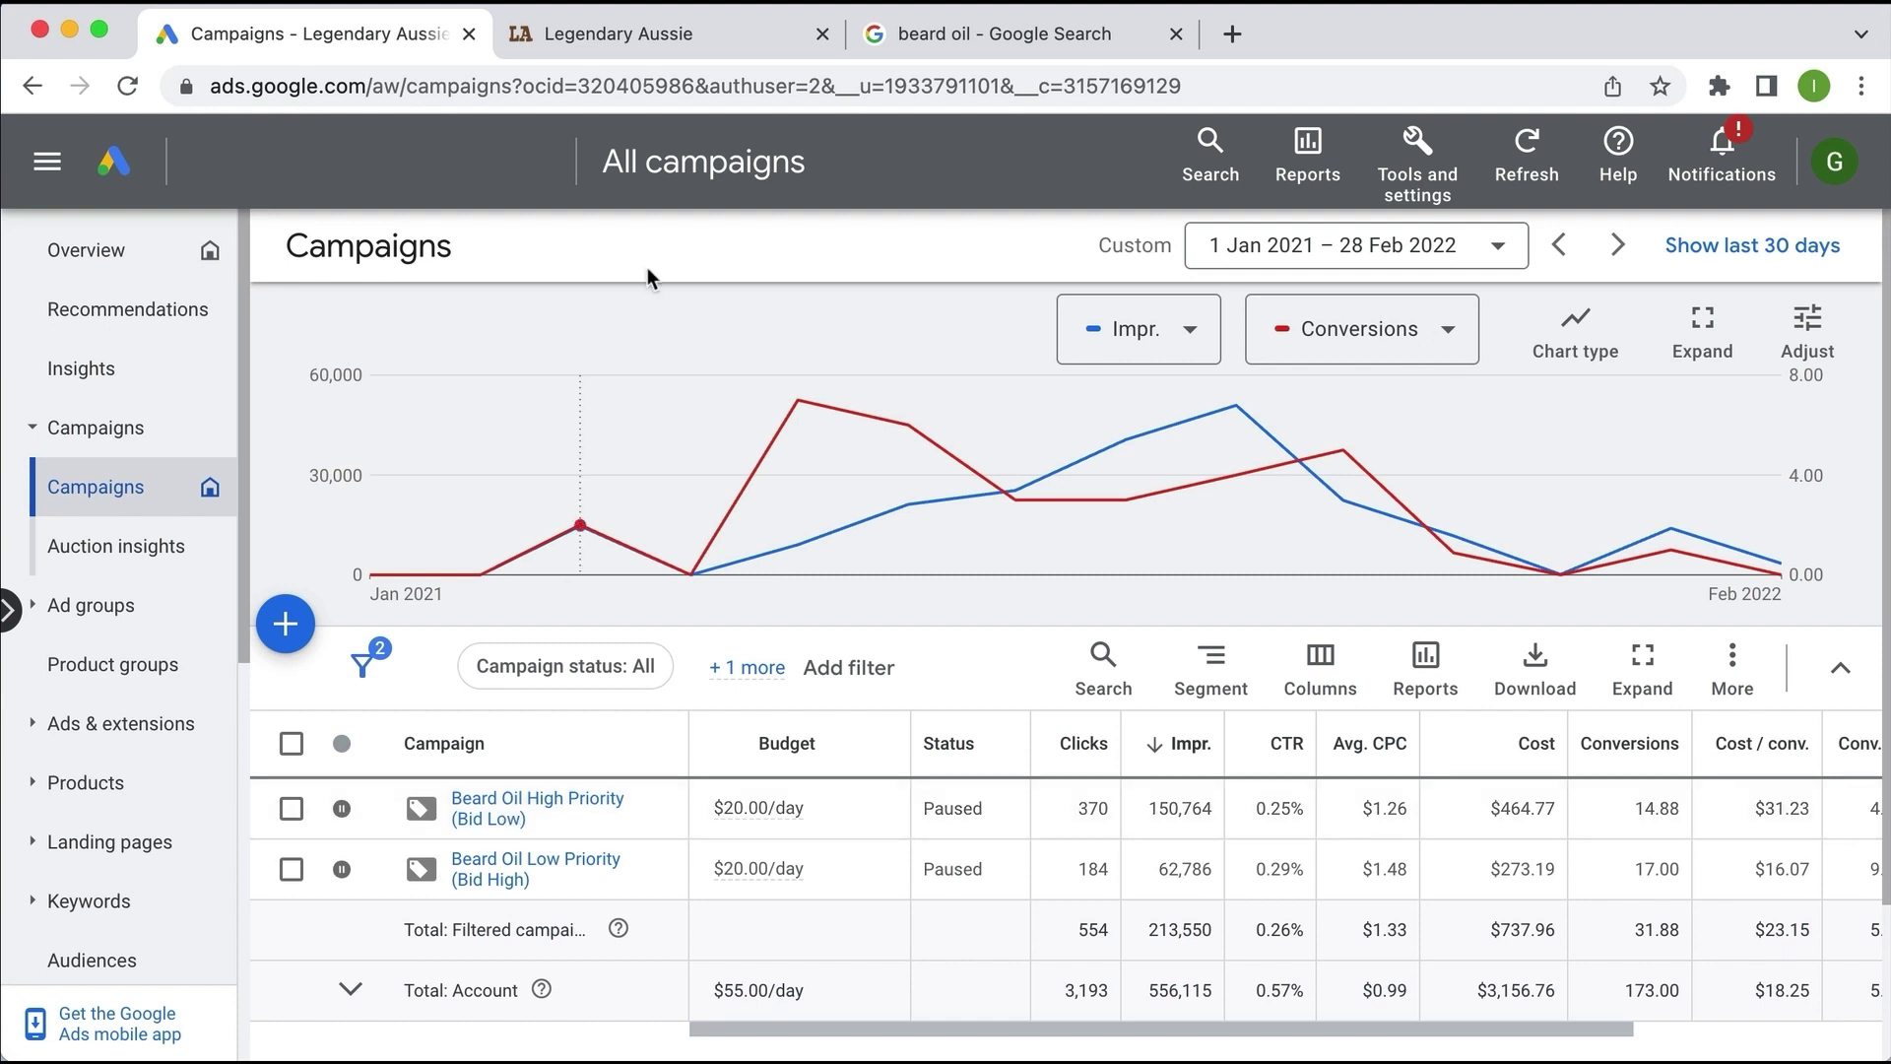
left_click(663, 41)
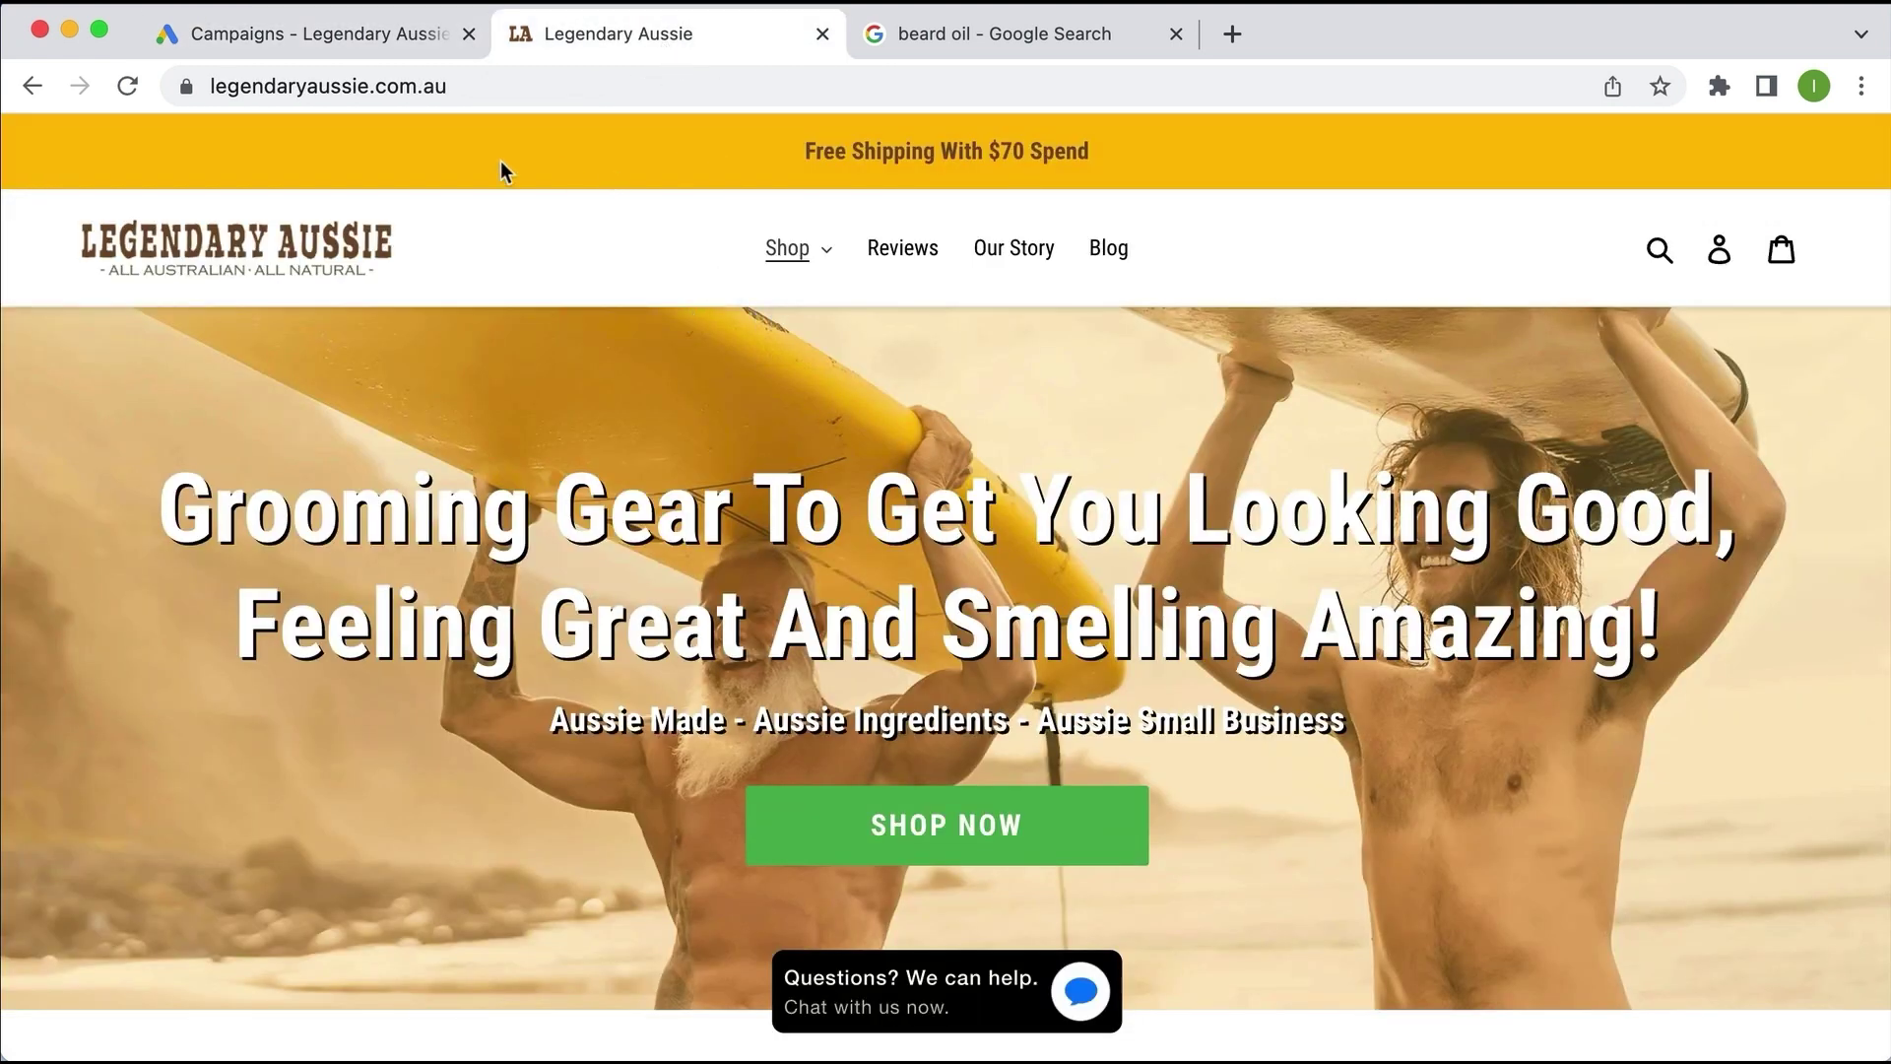
left_click(815, 253)
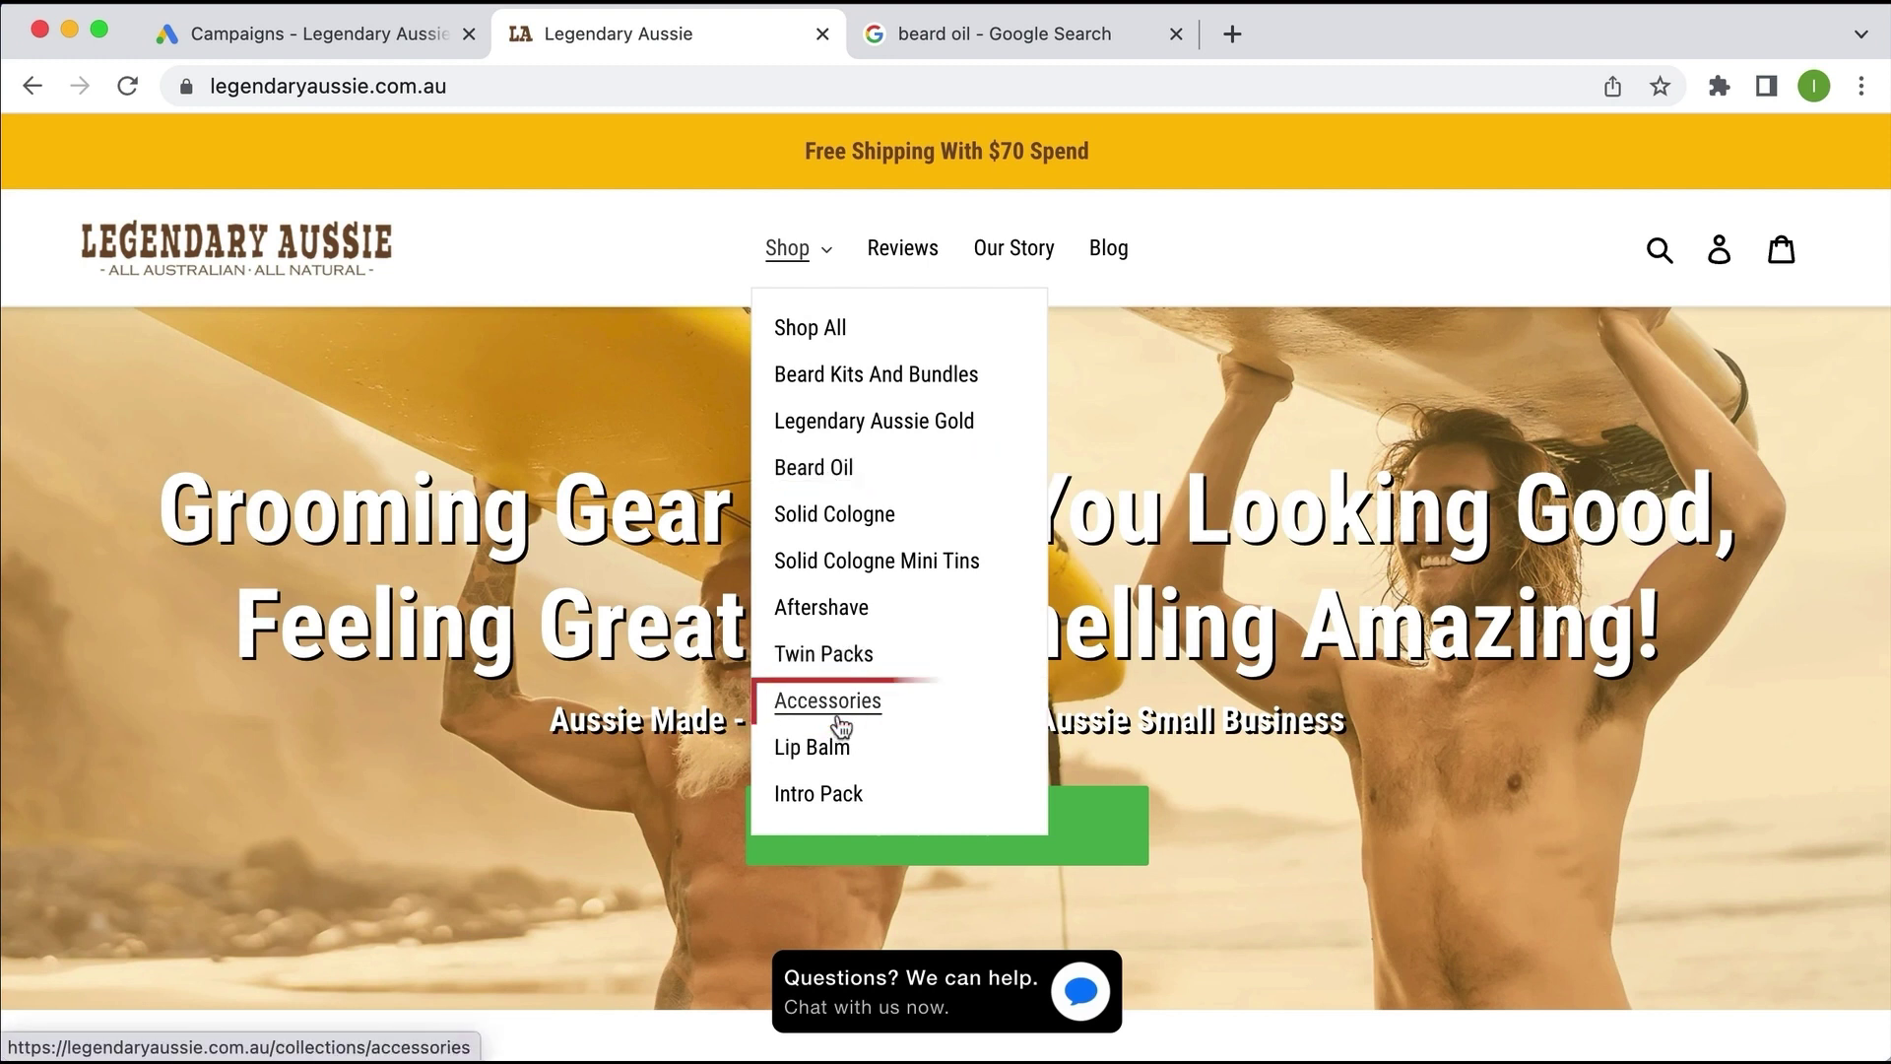
left_click(293, 34)
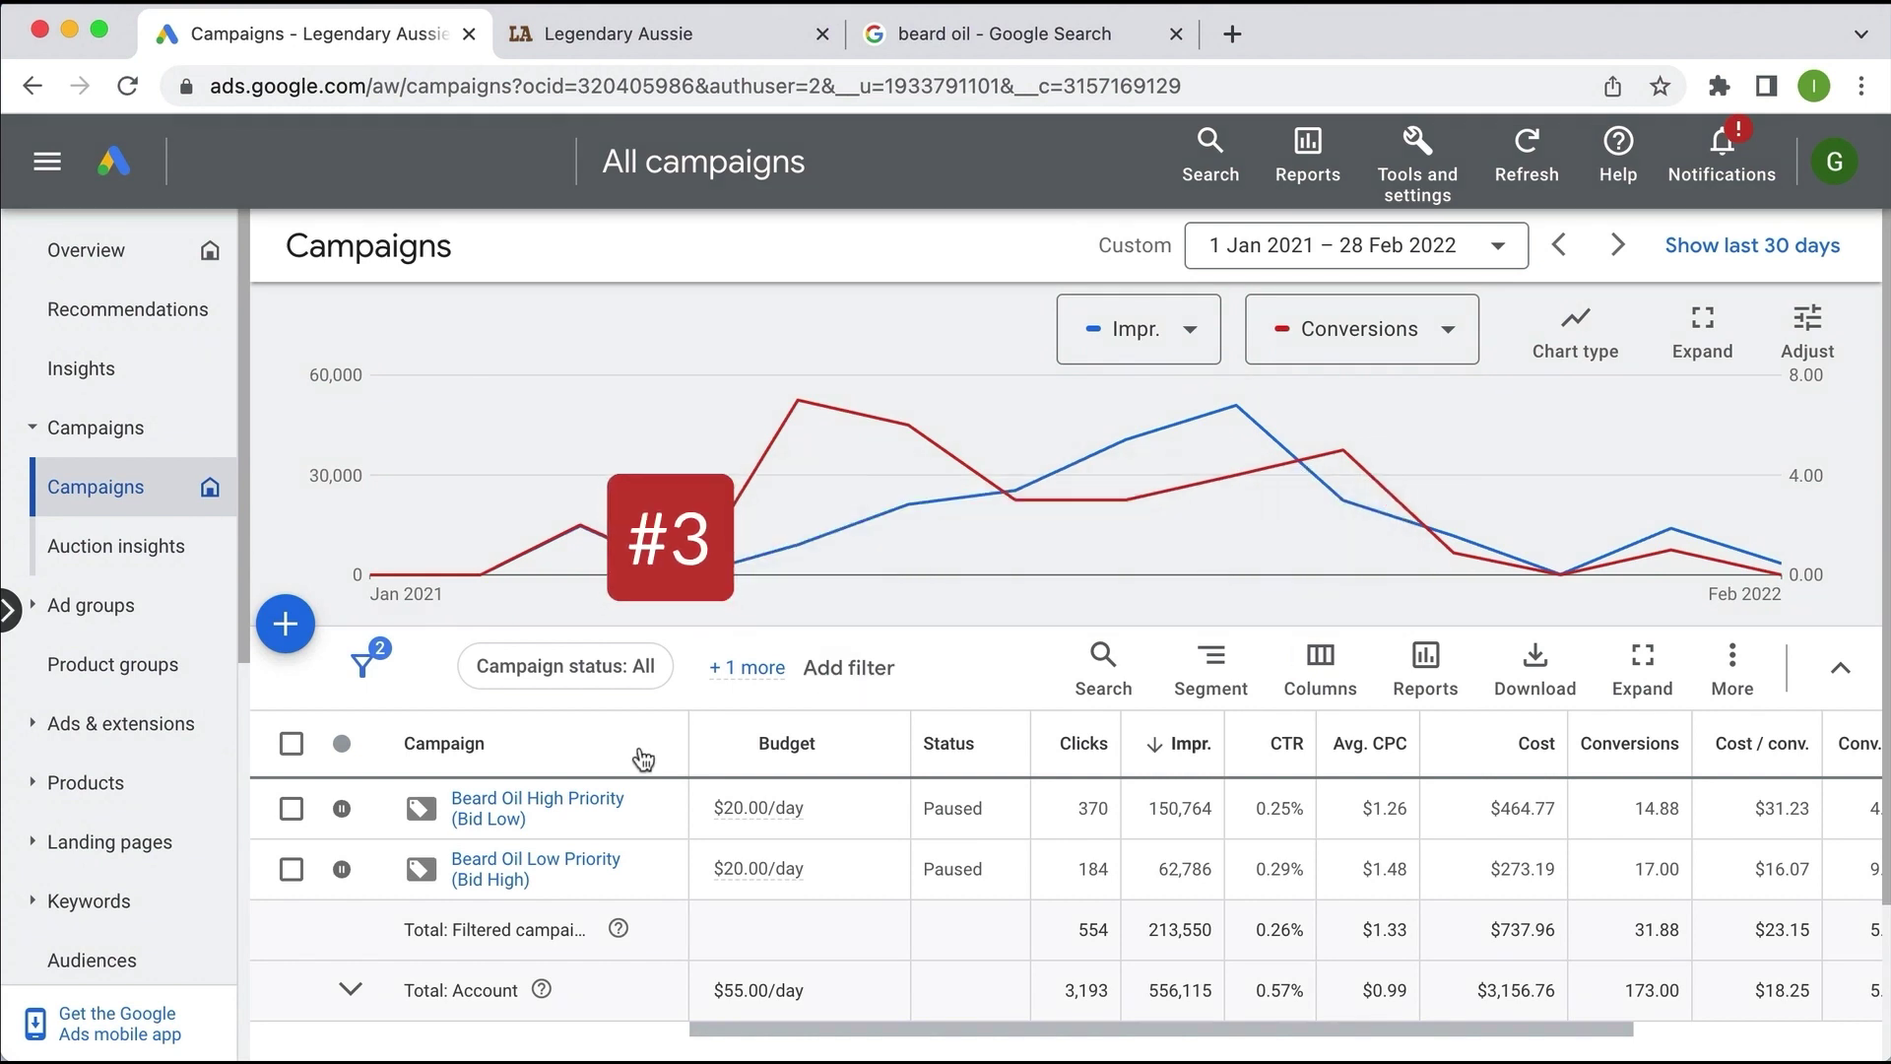
- Switch to the Google results for "beard oil" and browse through the shopping ads and back to the start
left_click(989, 36)
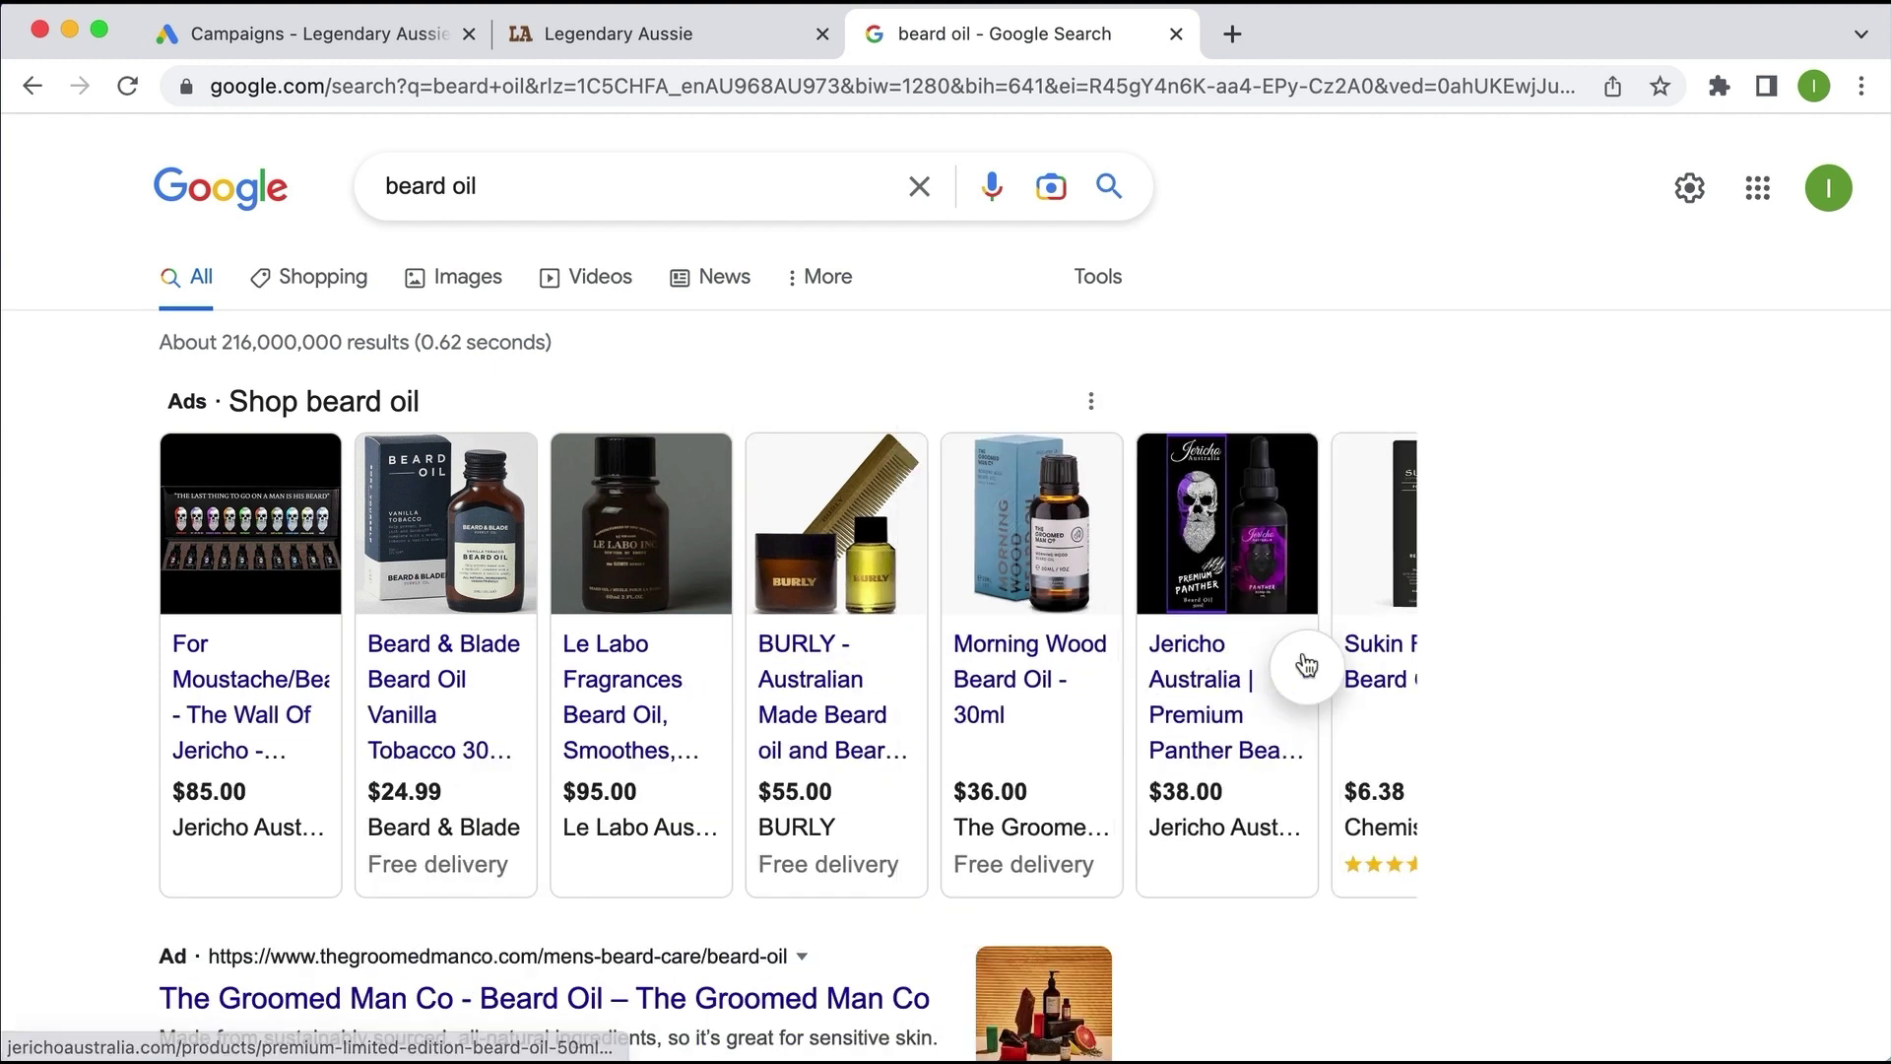
left_click(1306, 666)
left_click(112, 667)
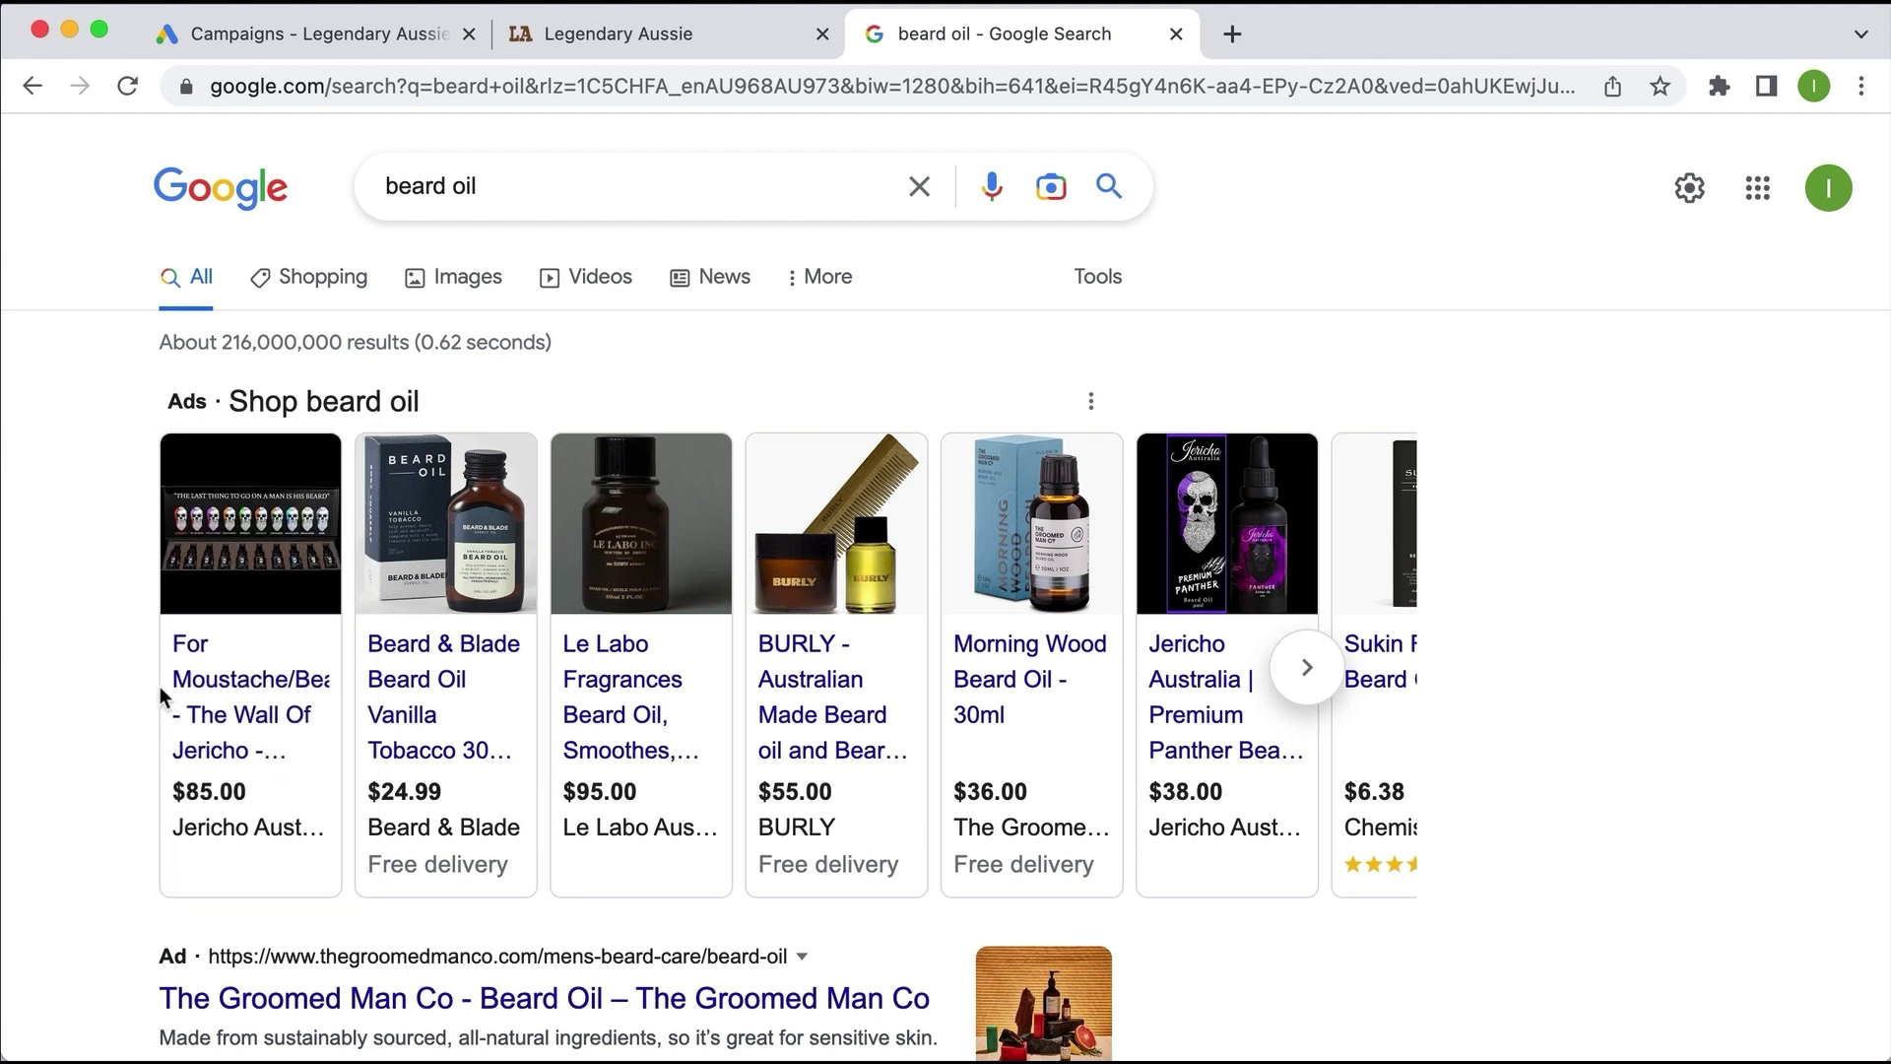
- In Google Ads, open the product groups of the Beard Oil ad group in the Beard Oil High Priority (Bid Low) campaign
left_click(260, 34)
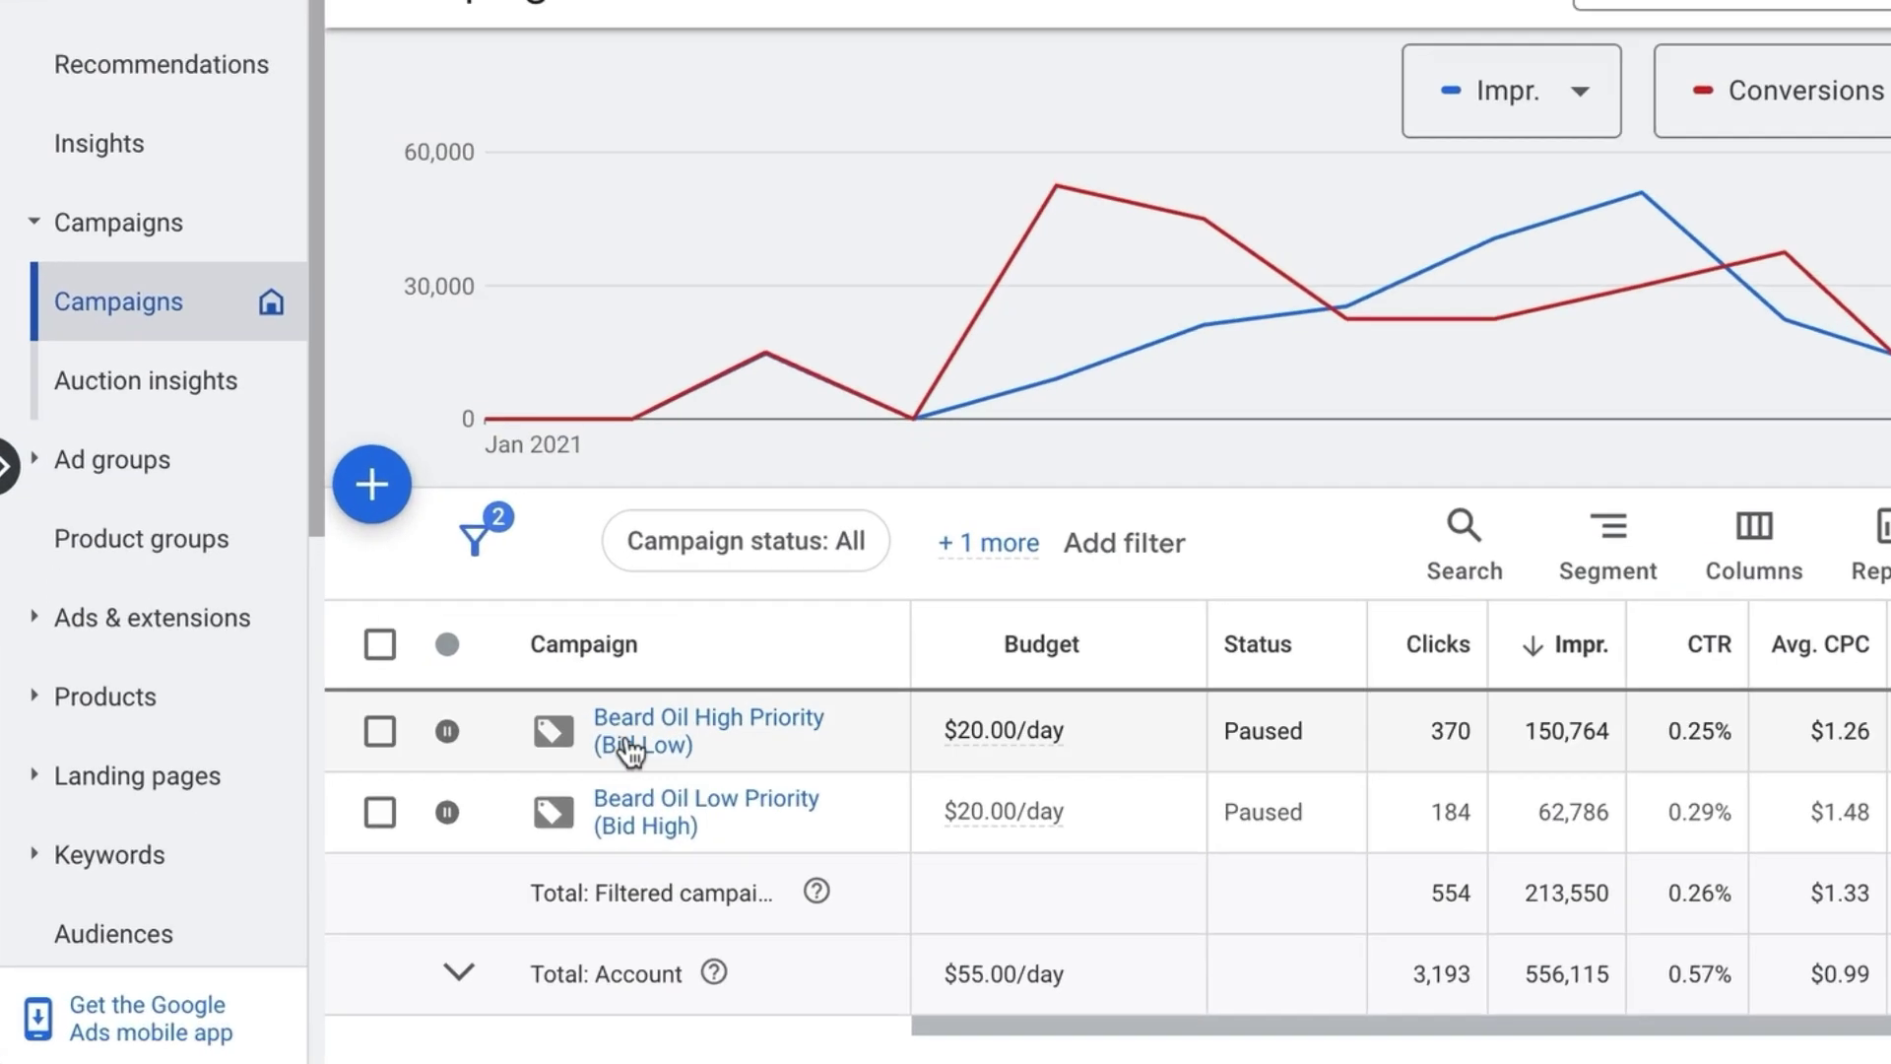
left_click(679, 722)
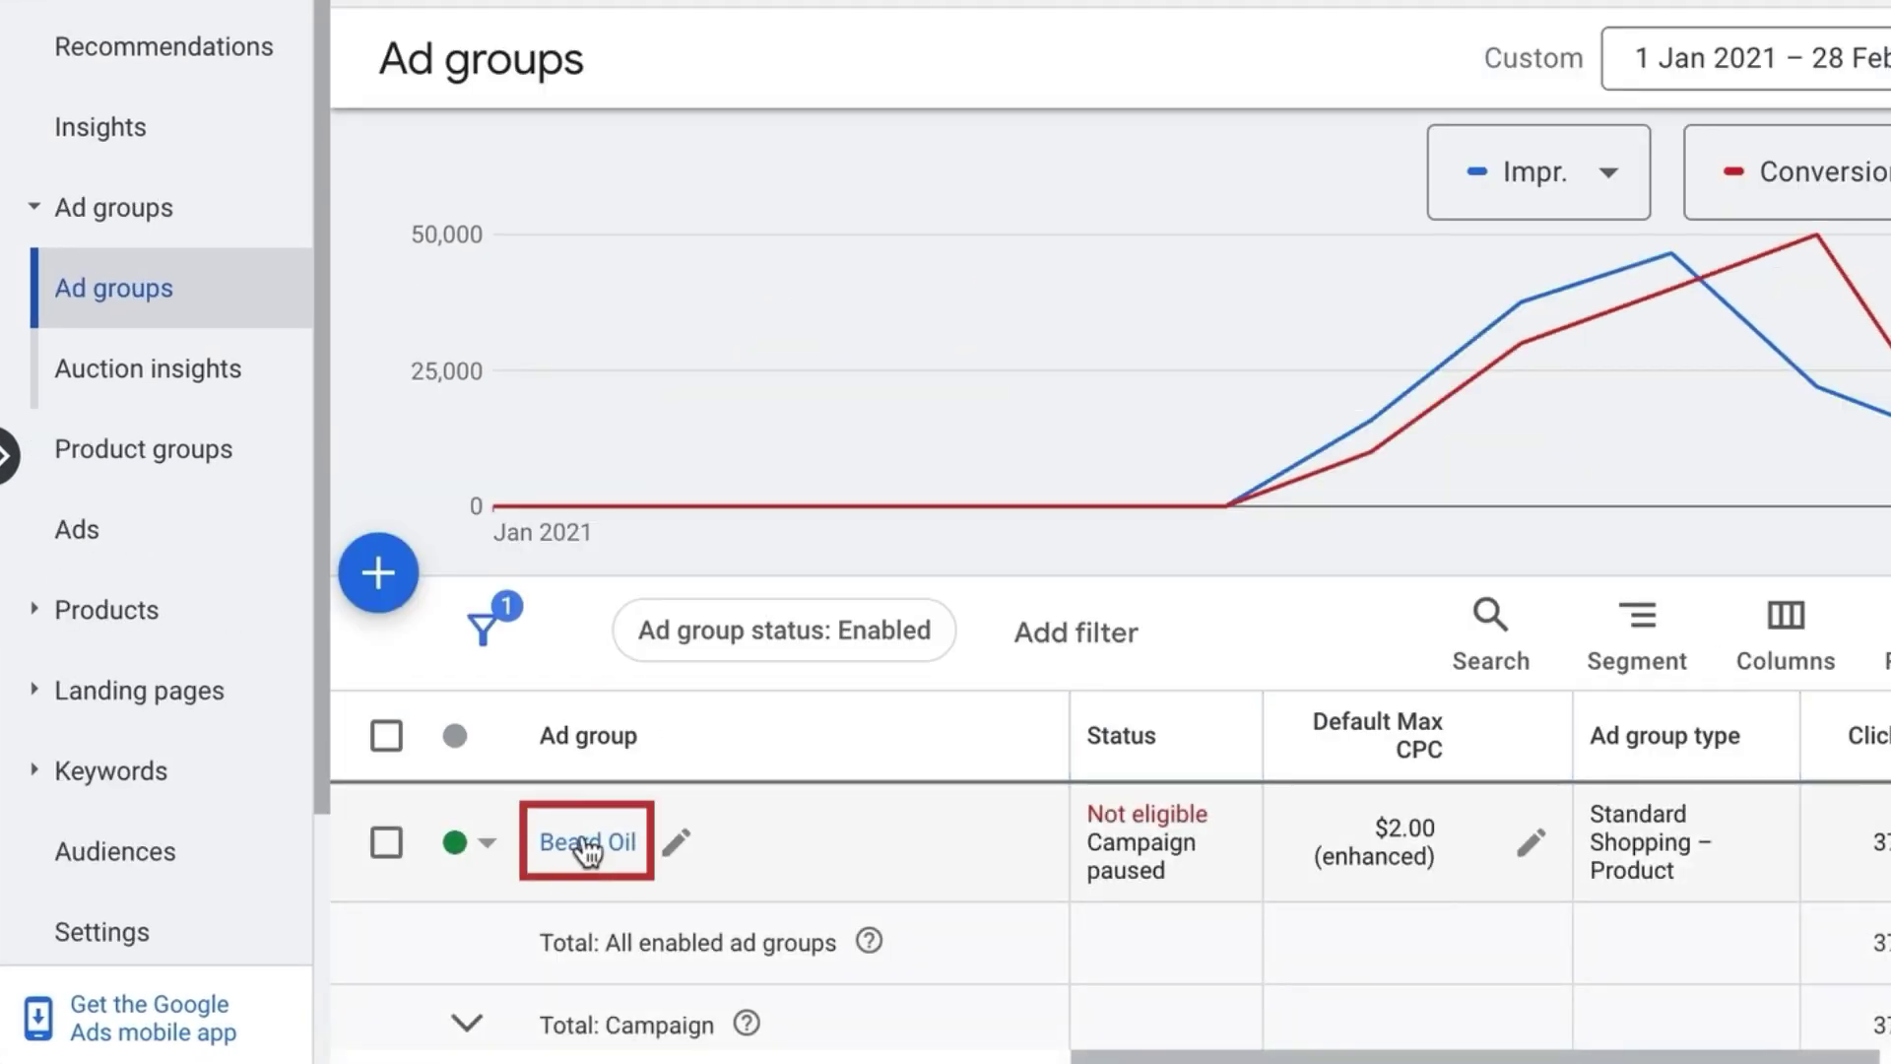
left_click(582, 845)
scroll(907, 731, "down", 5)
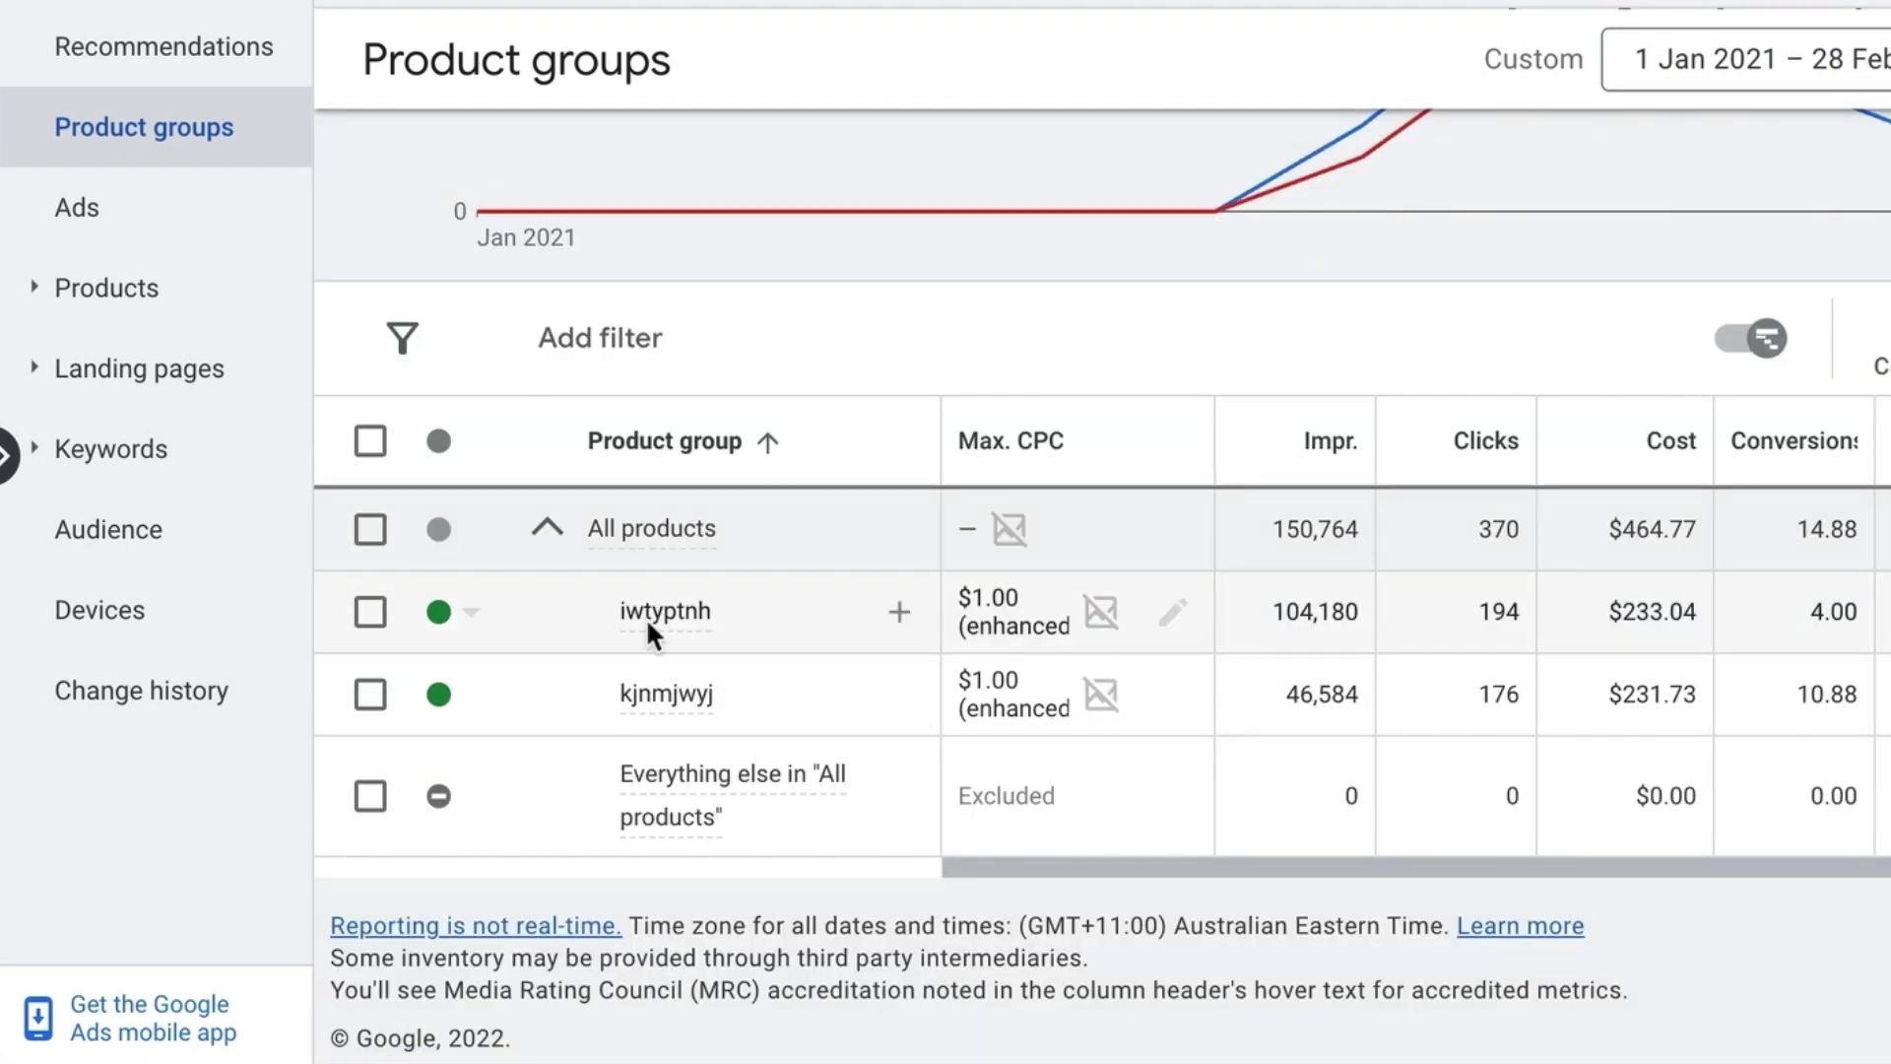
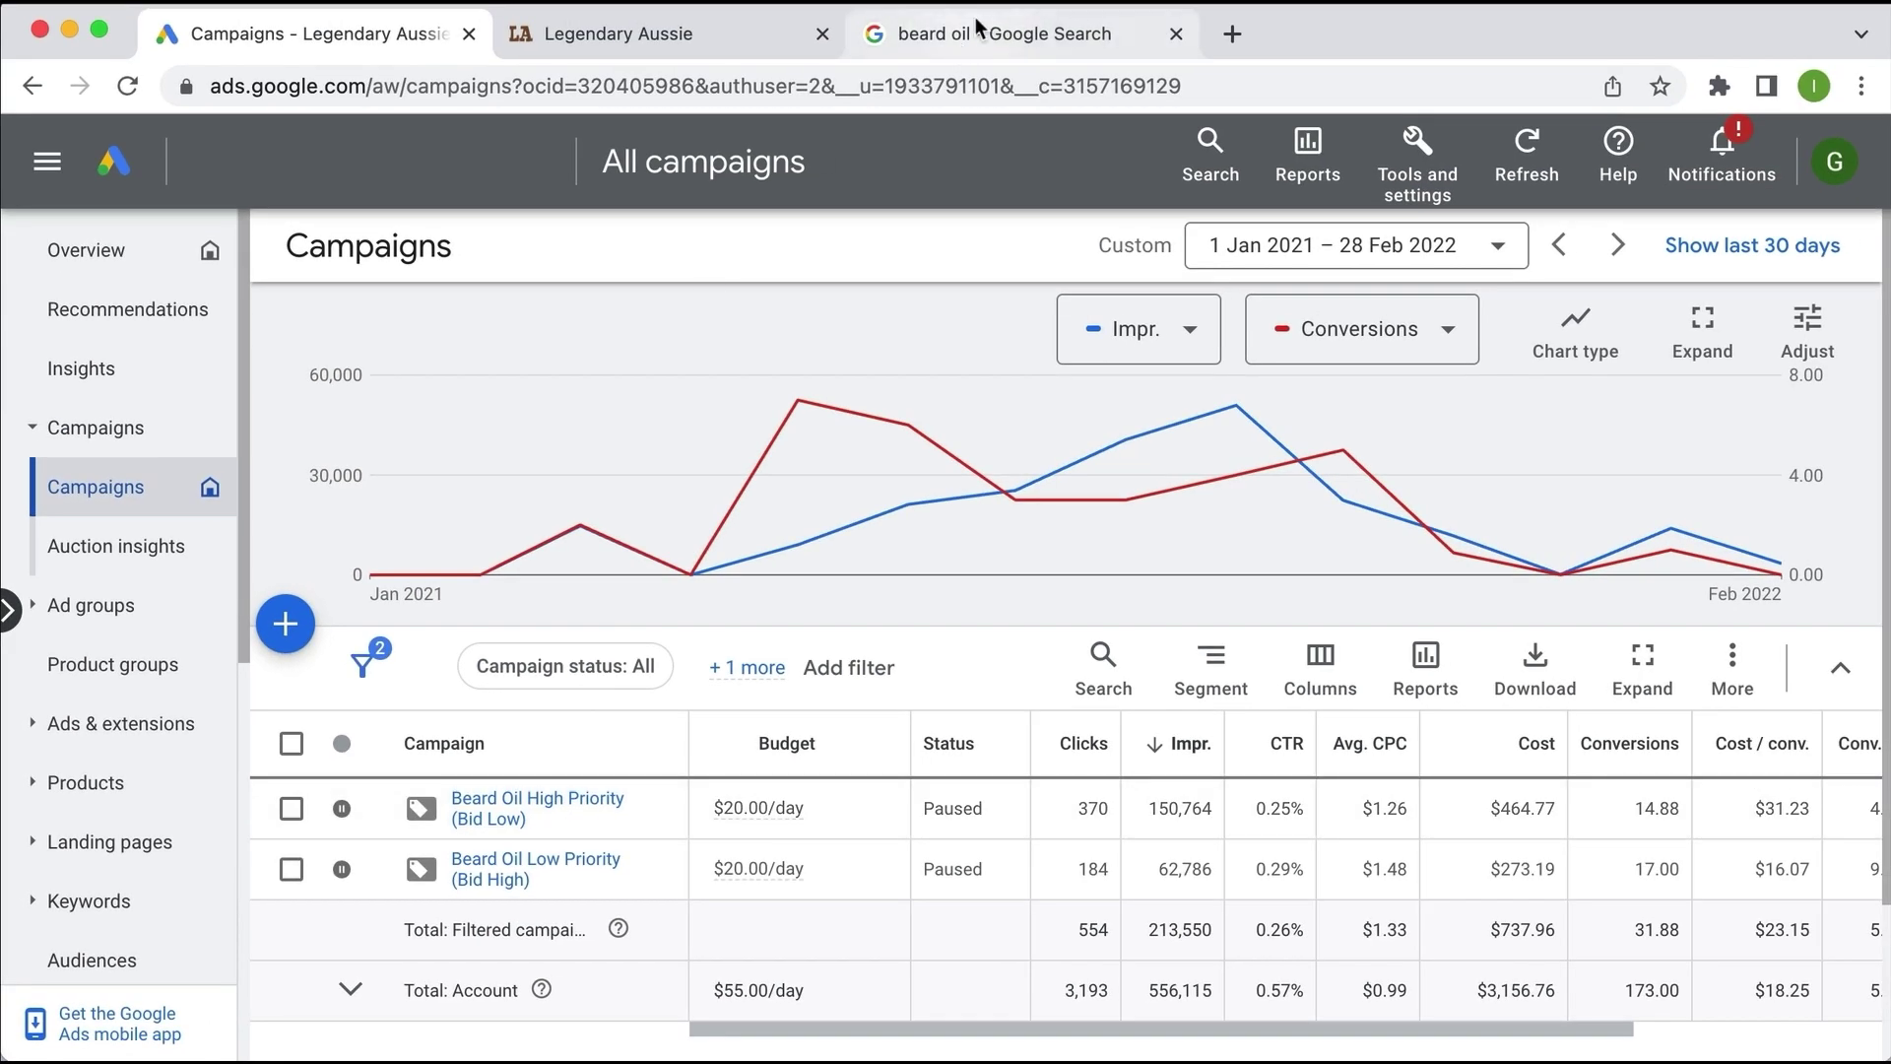
- Switch to the Google results and show the search suggestions for "beard oil"
left_click(1014, 33)
left_click(411, 186)
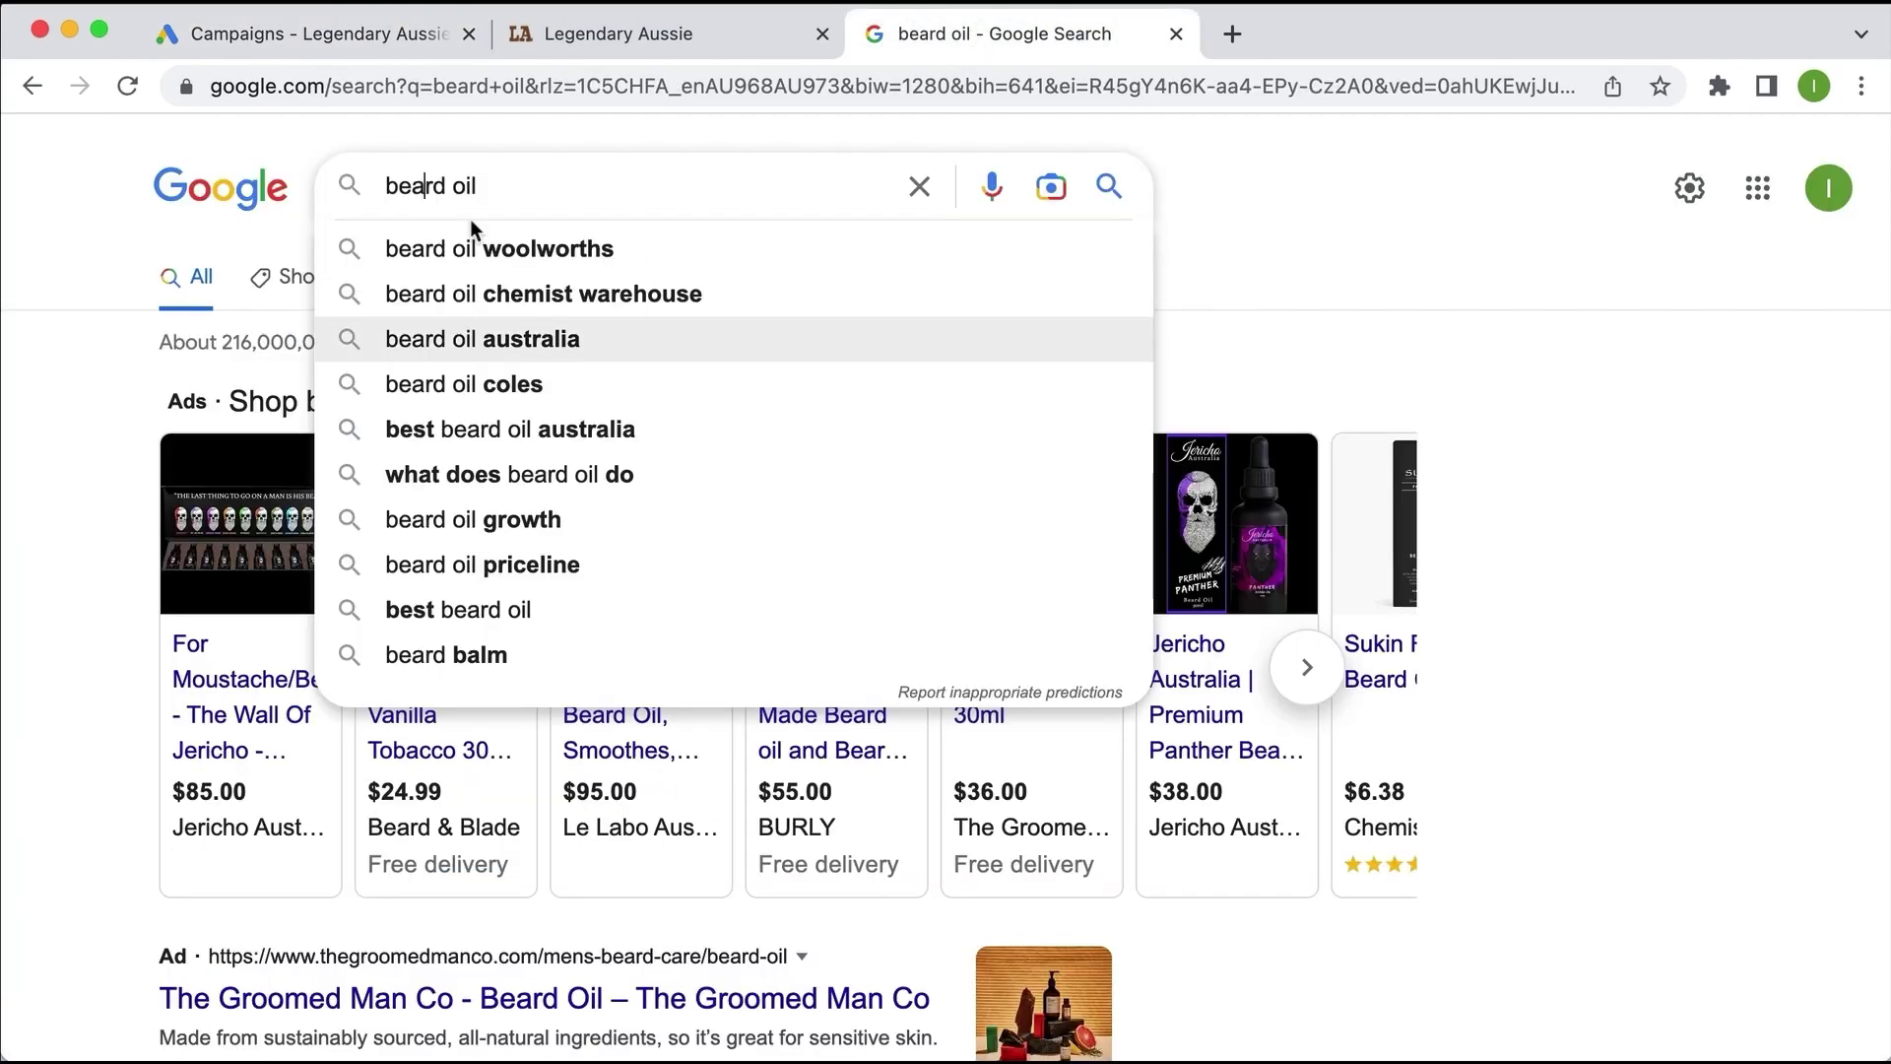
- Return to Google Ads and compare the two beard oil campaigns' metrics from CTR through conversion rate and conversion value per cost
left_click(382, 39)
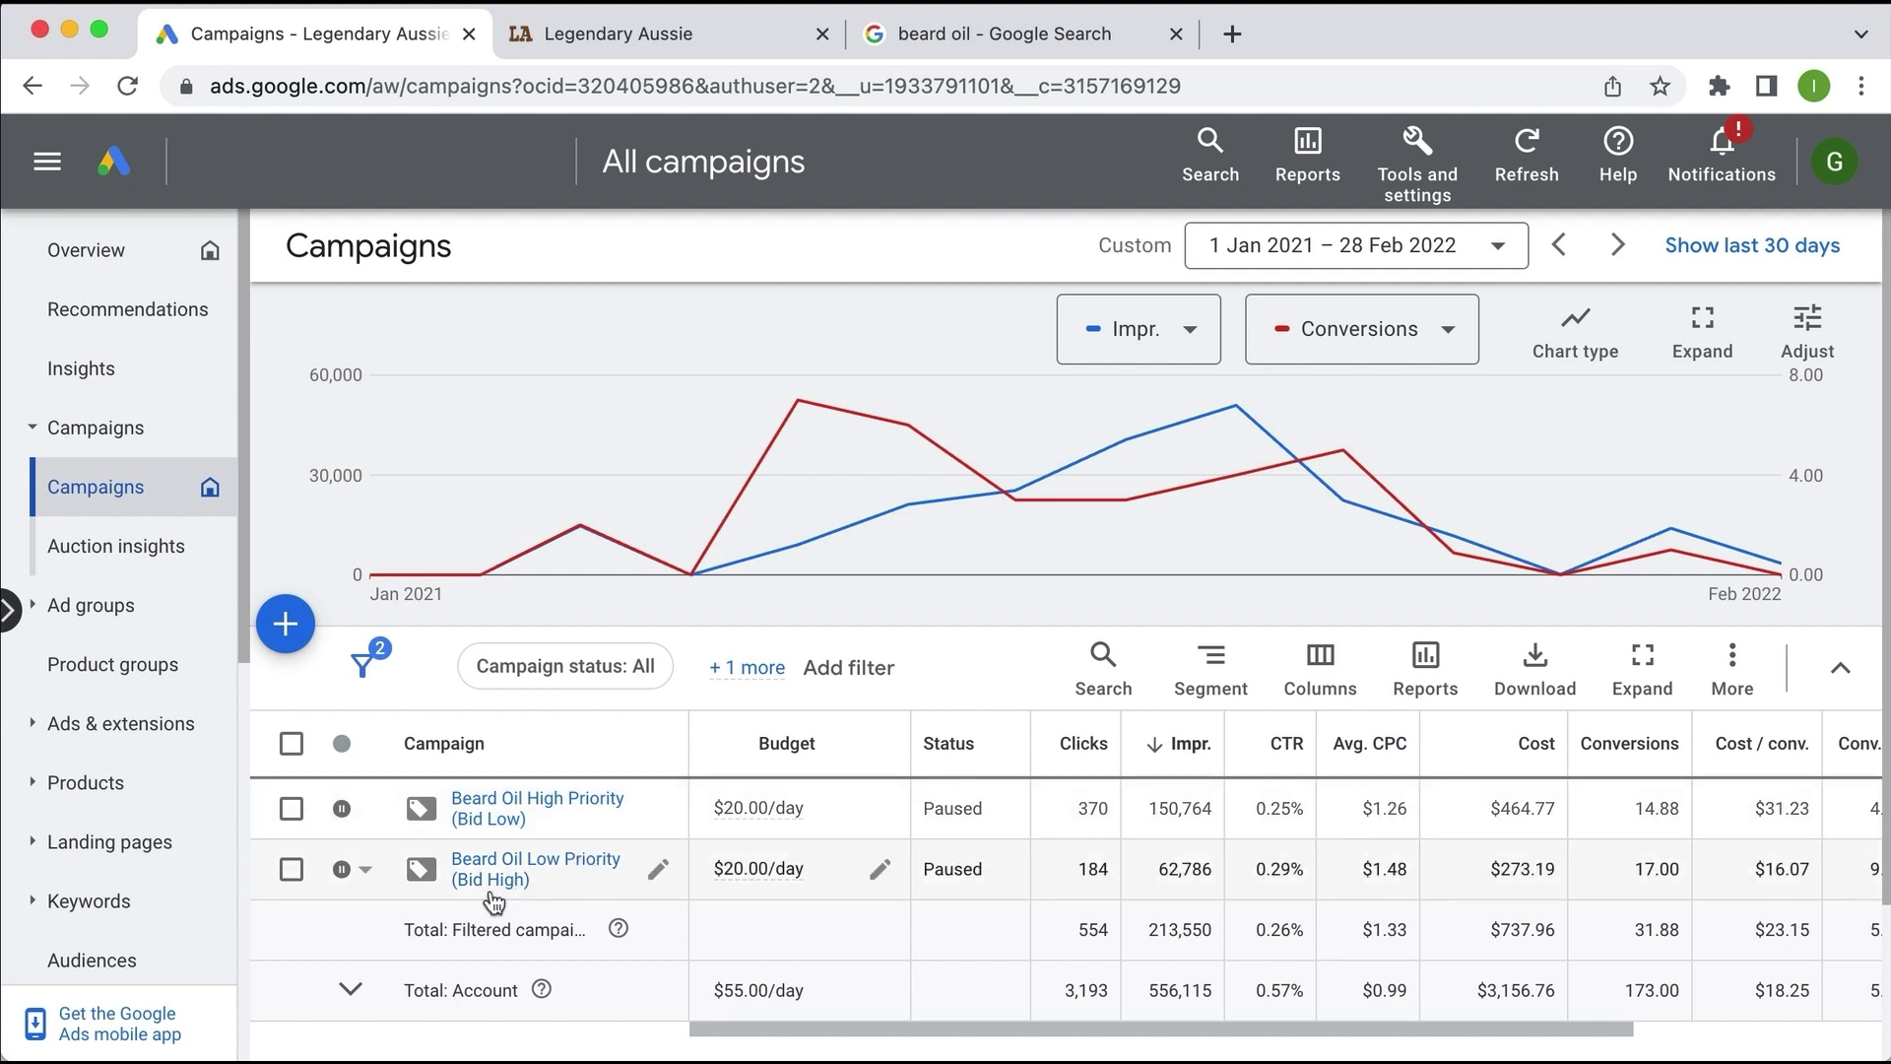
left_click_drag(849, 1034, 902, 1036)
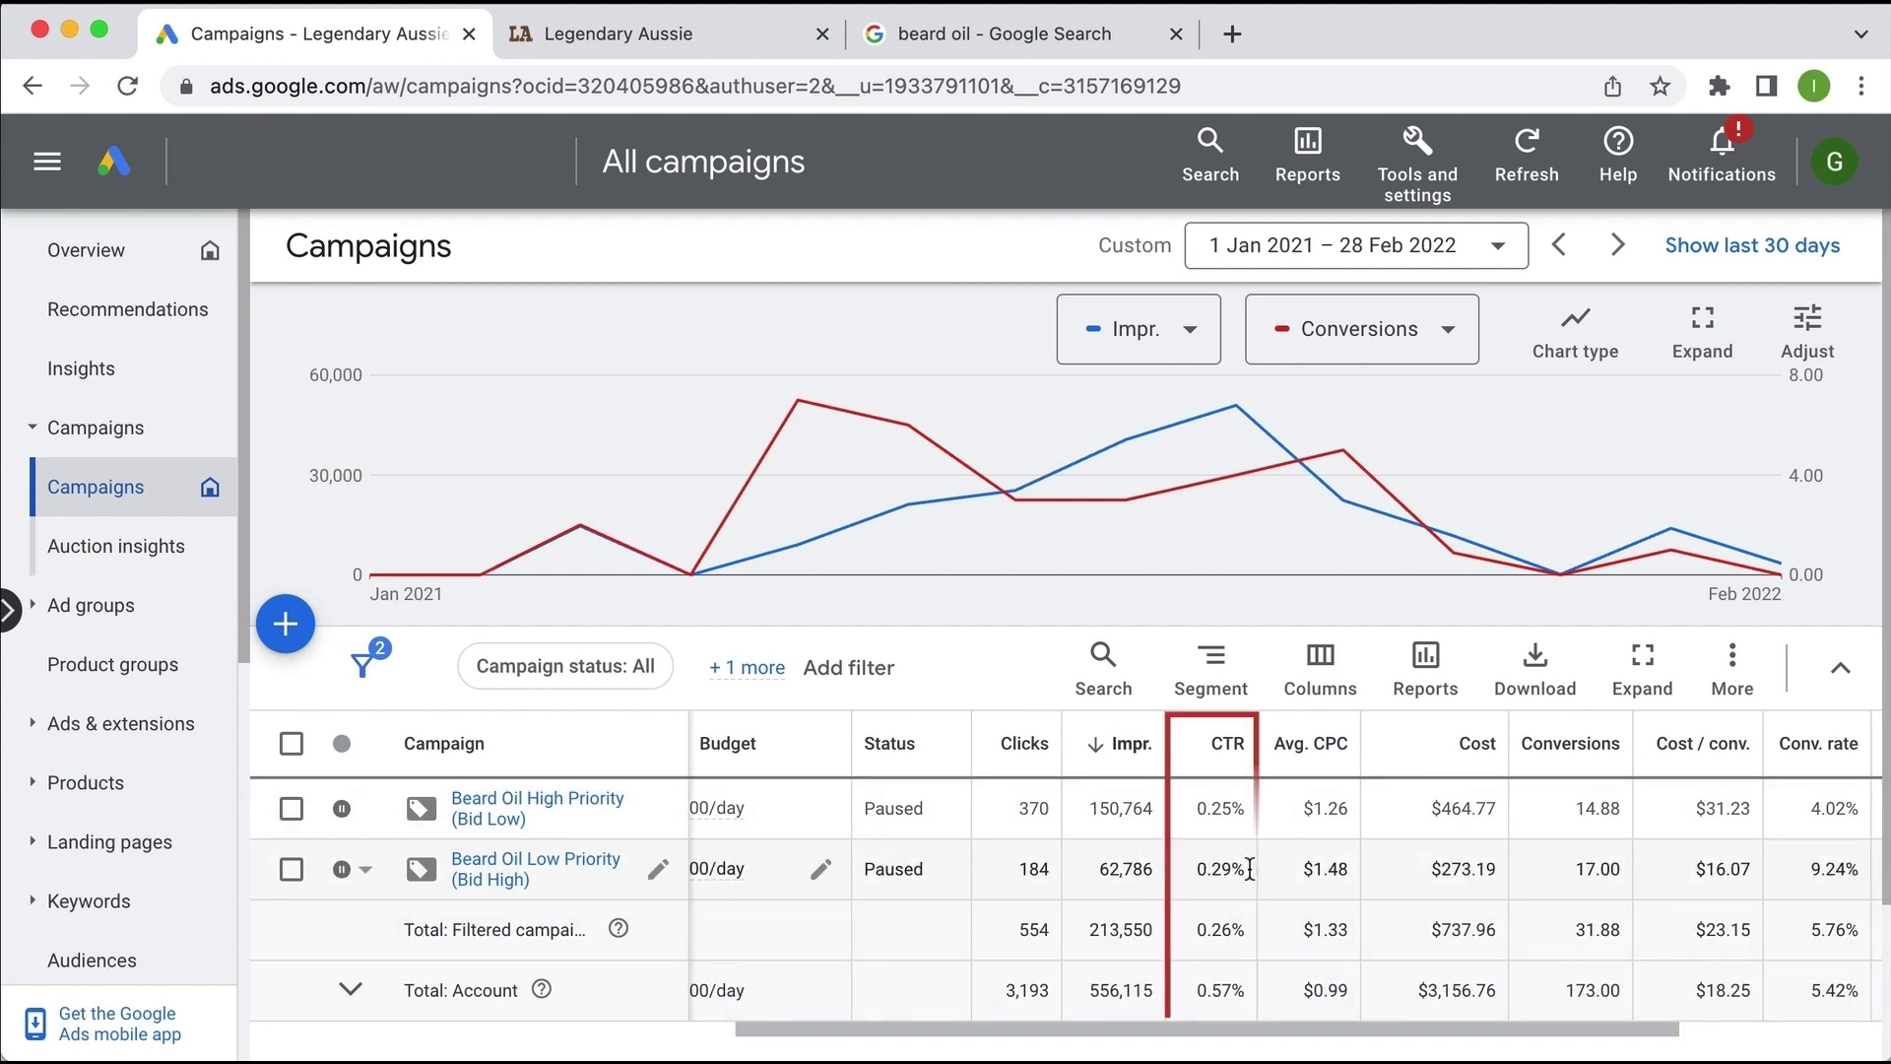
left_click_drag(1226, 1047, 1335, 1047)
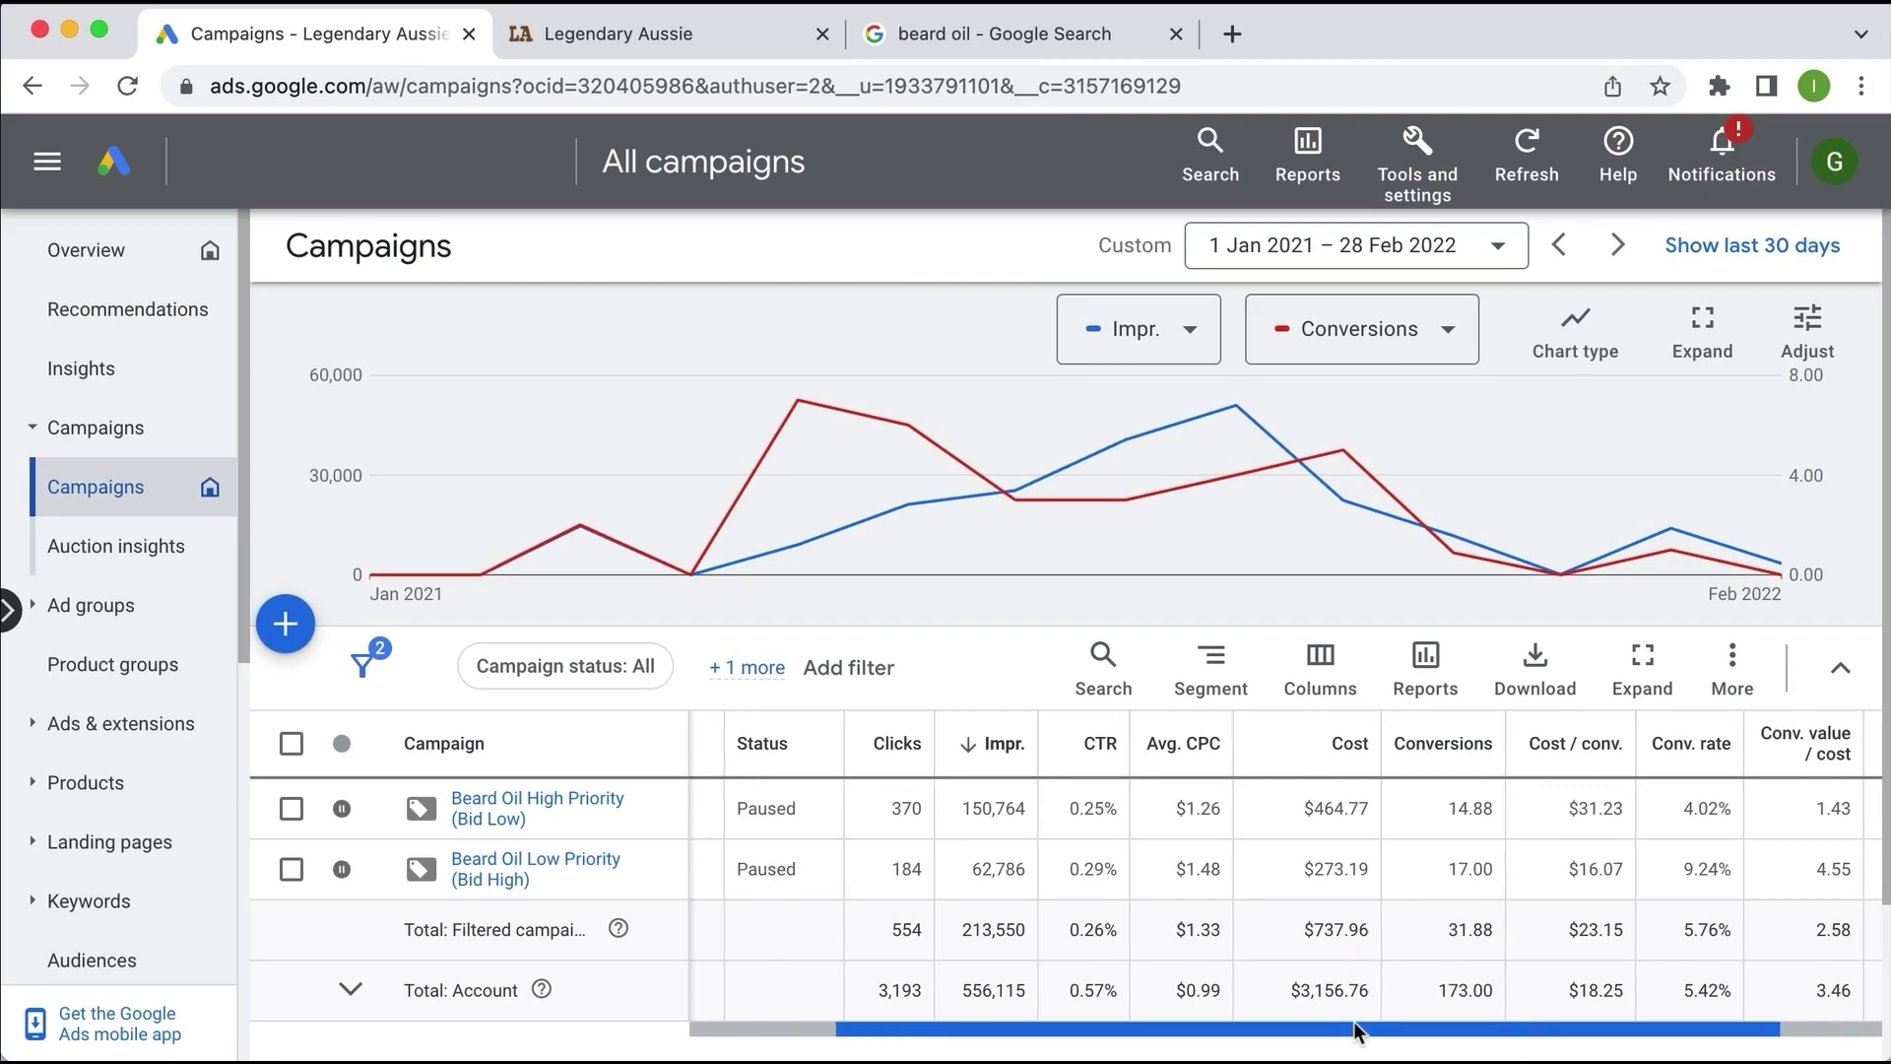
left_click_drag(1104, 1030, 1022, 1030)
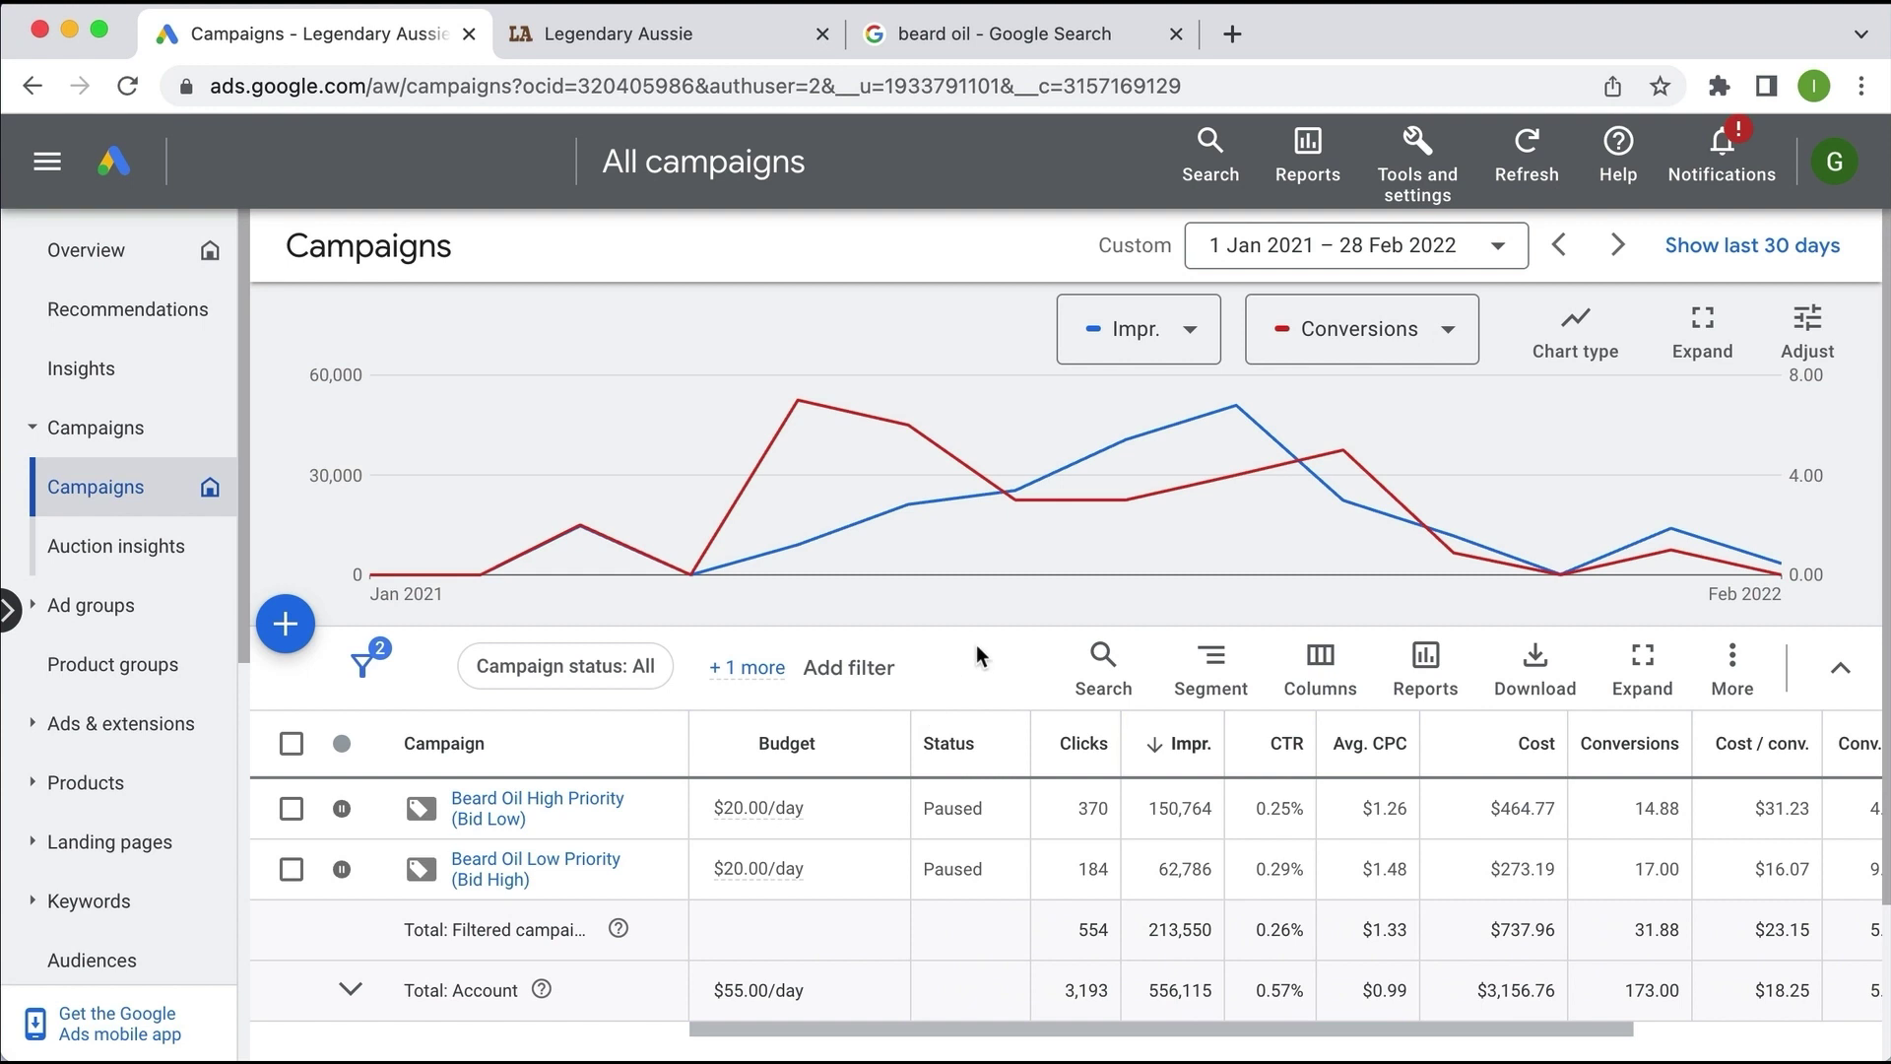